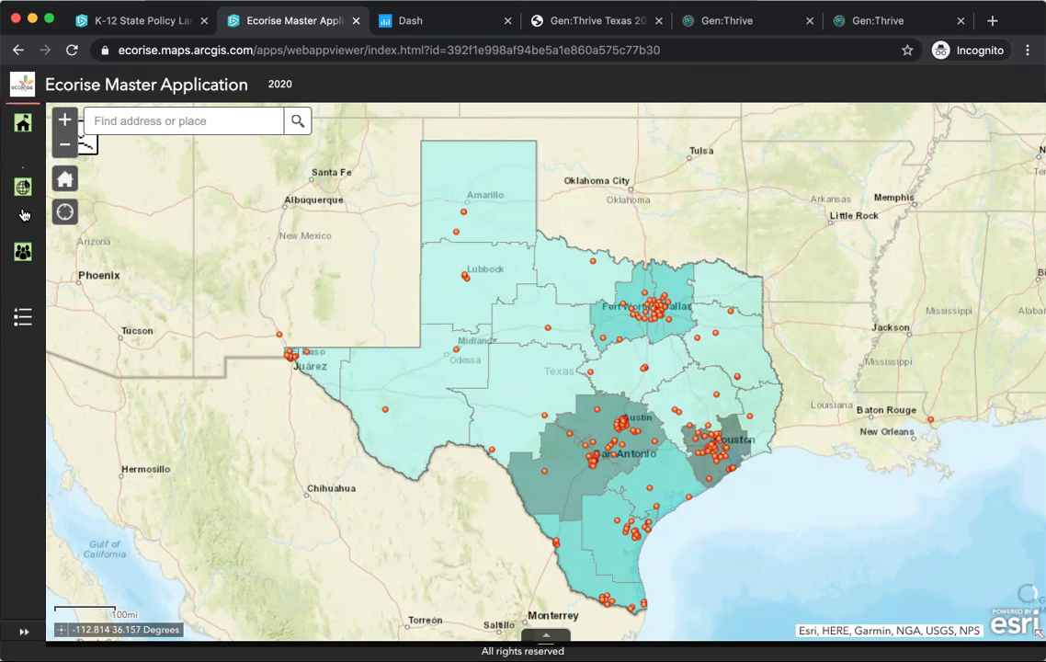
- Open the Education layers and review the available options for the LEED Certified K-12 Schools (2019) layer
{"action": "left_click", "coordinate": [24, 125]}
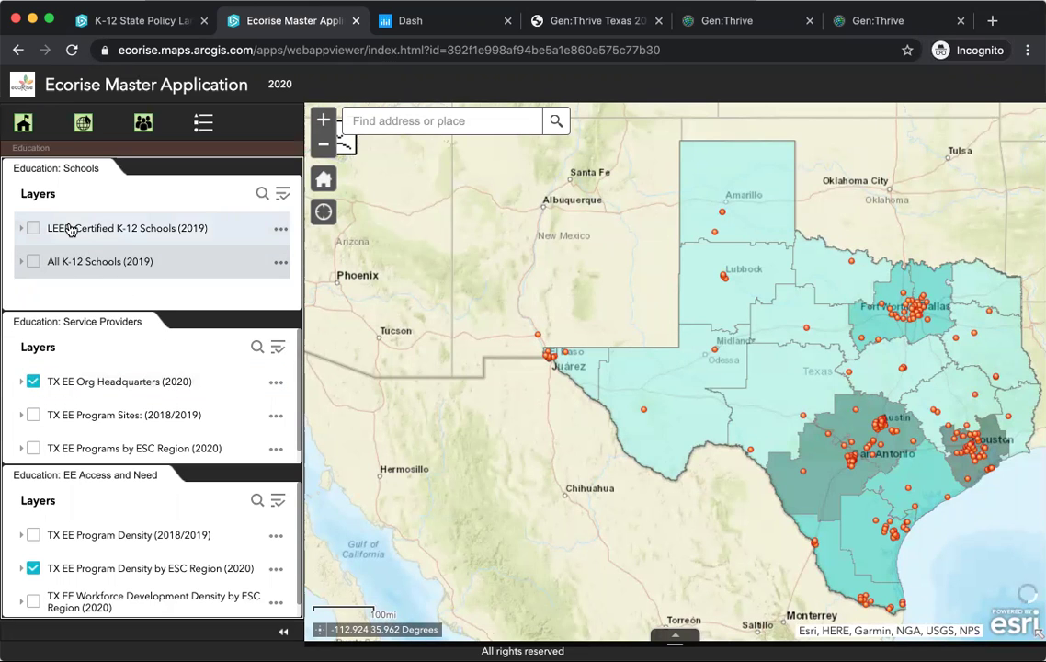
{"action": "left_click", "coordinate": [281, 232]}
{"action": "scroll", "coordinate": [238, 285], "scroll_direction": "down", "scroll_amount": 3}
{"action": "scroll", "coordinate": [238, 288], "scroll_direction": "down", "scroll_amount": 3}
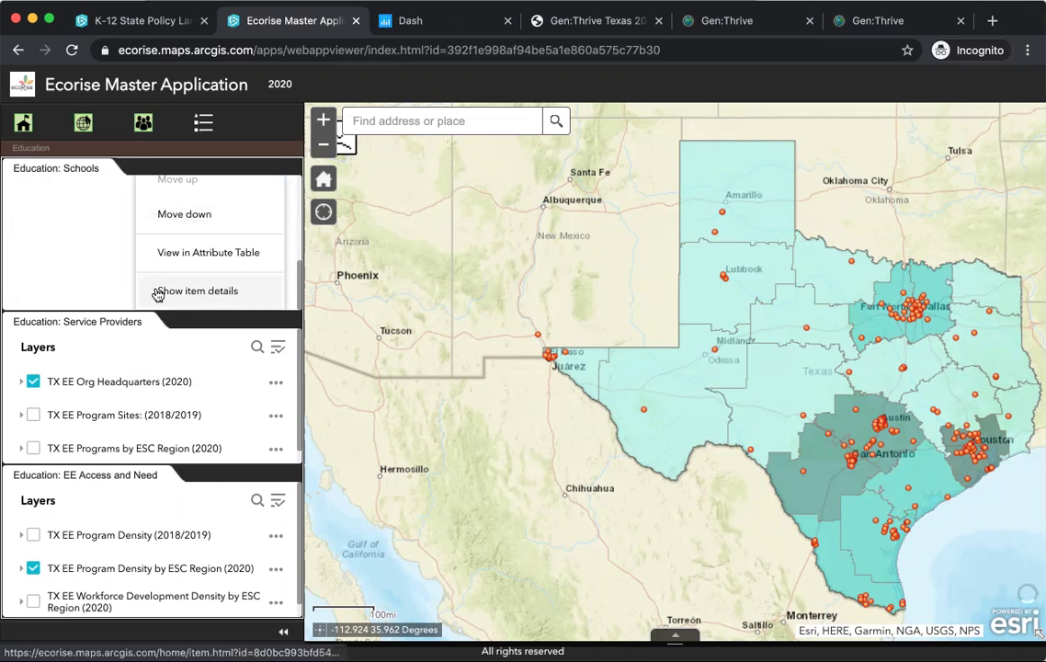
{"action": "scroll", "coordinate": [232, 289], "scroll_direction": "up", "scroll_amount": 3}
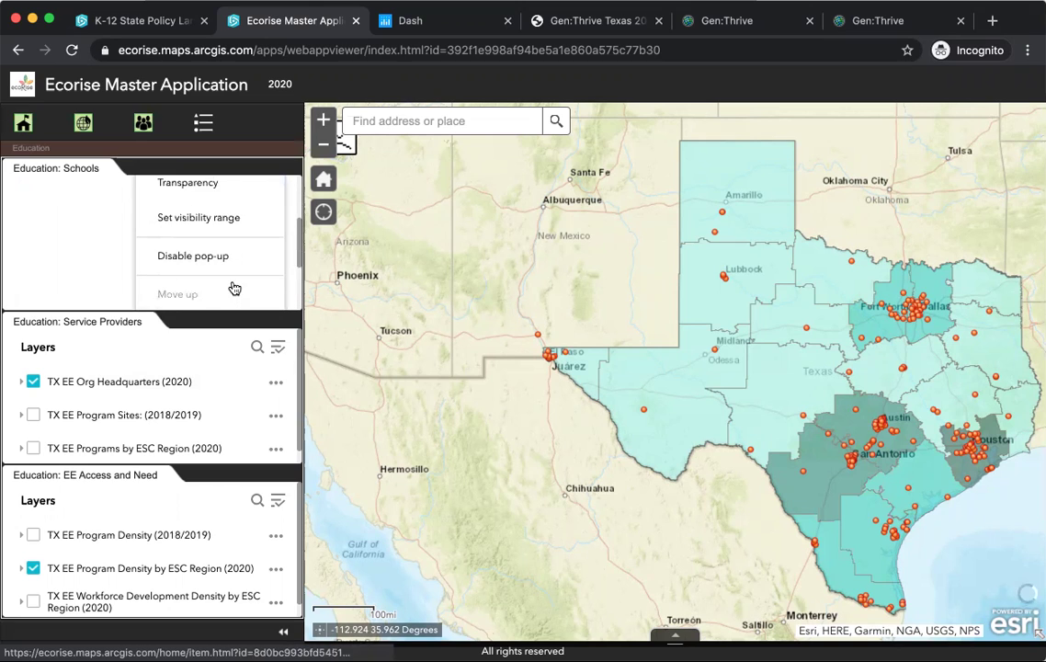
{"action": "scroll", "coordinate": [235, 289], "scroll_direction": "up", "scroll_amount": 3}
{"action": "left_click", "coordinate": [281, 228]}
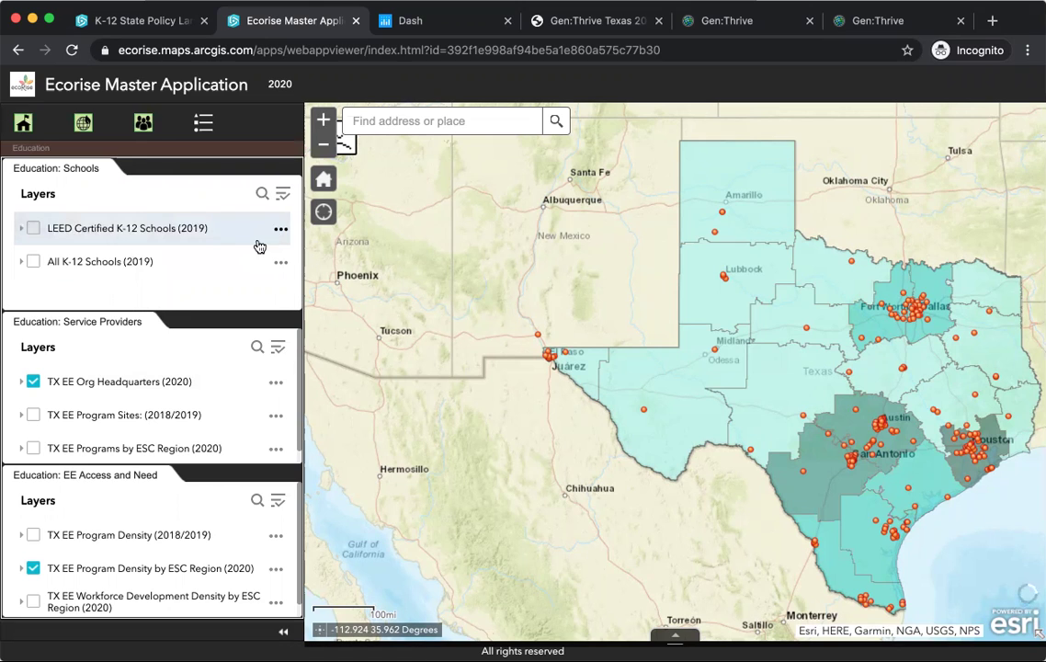
- Preview the LEED Certified K-12 Schools (2019) and All K-12 Schools (2019) layers on the map one at a time, hiding each again
{"action": "left_click", "coordinate": [32, 229]}
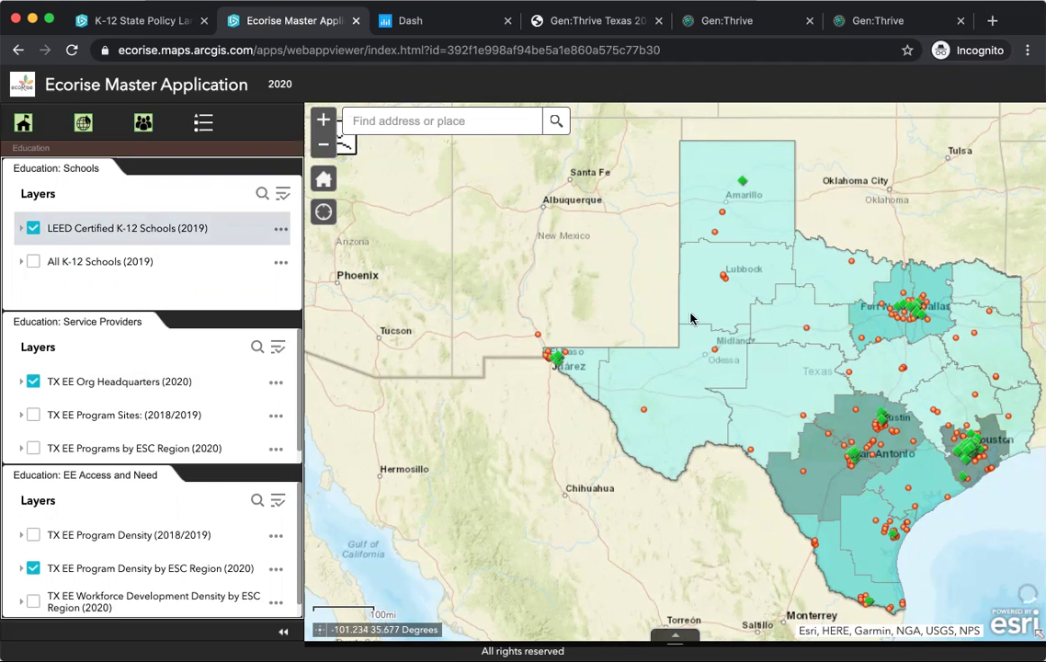
{"action": "left_click", "coordinate": [32, 230]}
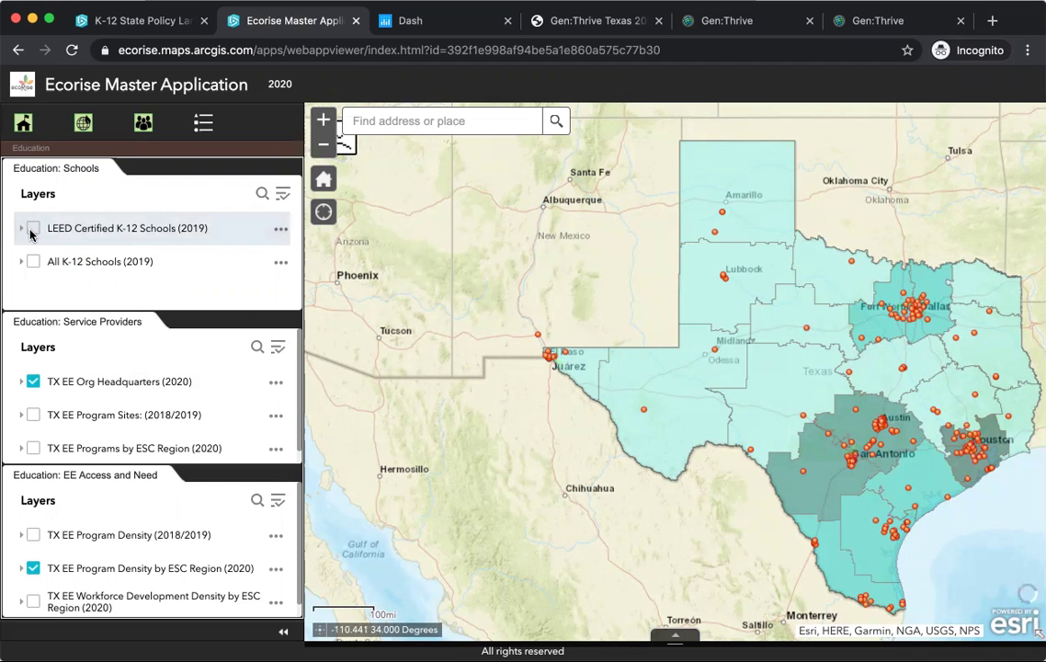
{"action": "left_click", "coordinate": [33, 262]}
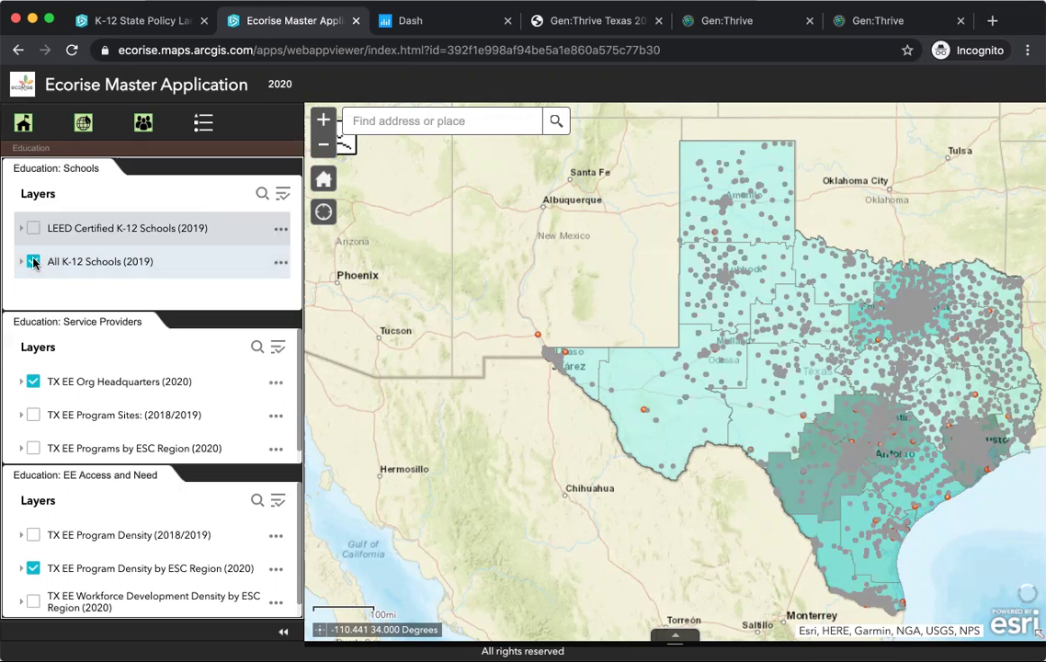
{"action": "left_click", "coordinate": [33, 262]}
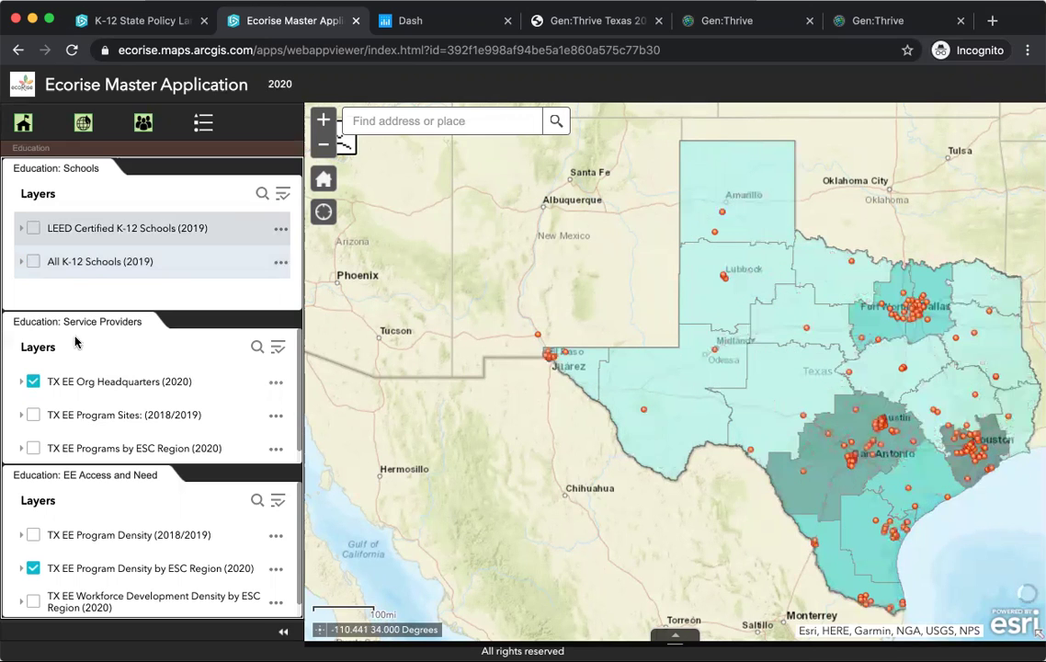
- Preview the TX EE Program Sites (2018/2019) layer on the map and hide it again
{"action": "scroll", "coordinate": [72, 420], "scroll_direction": "down", "scroll_amount": 1}
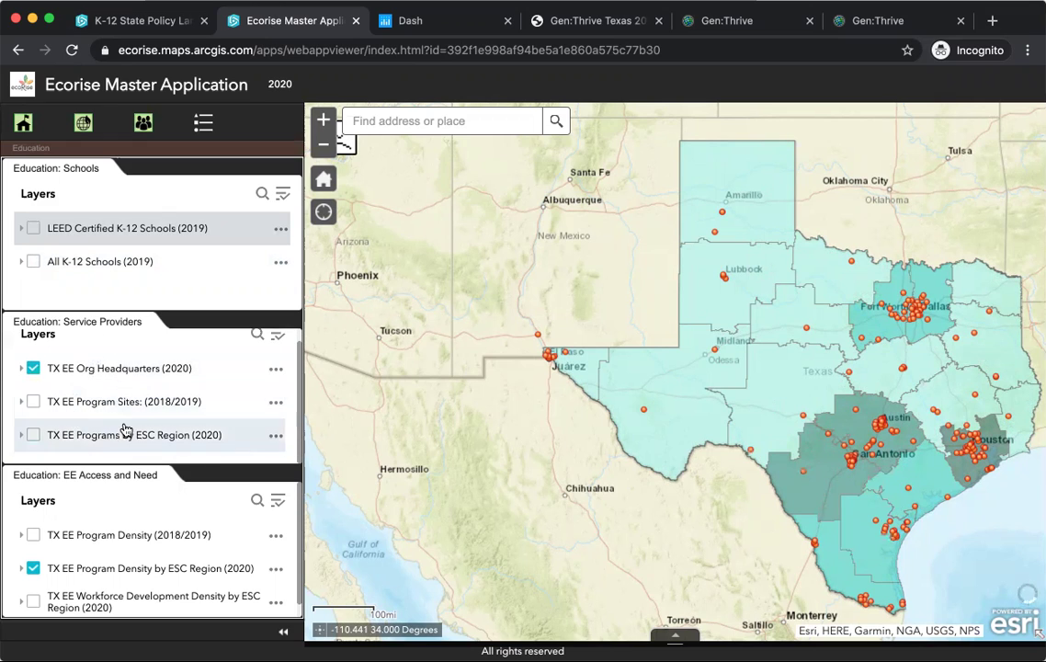
{"action": "left_click", "coordinate": [32, 402]}
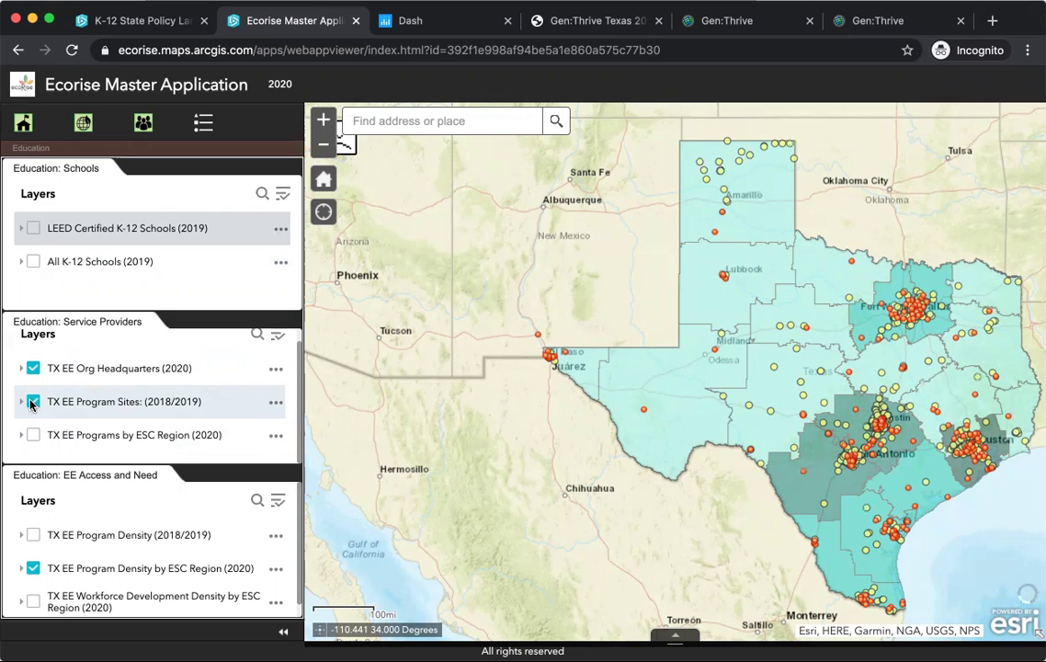
{"action": "left_click", "coordinate": [32, 402]}
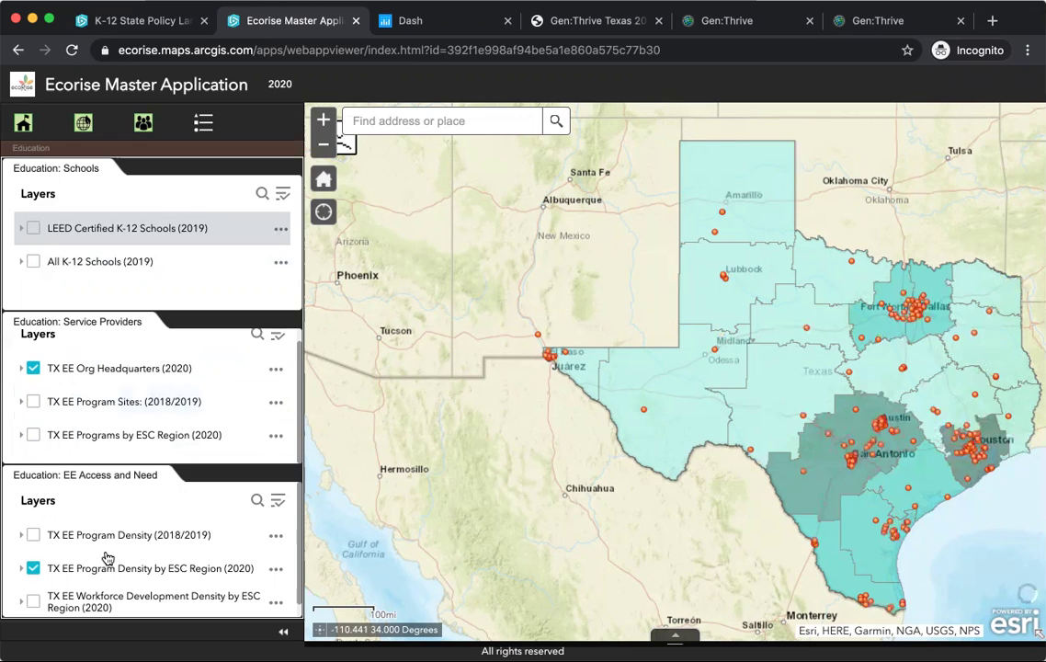
- Examine the map of Texas with its legend for EE organization headquarters and program density, and return to the Education layers
{"action": "scroll", "coordinate": [108, 558], "scroll_direction": "down", "scroll_amount": 1}
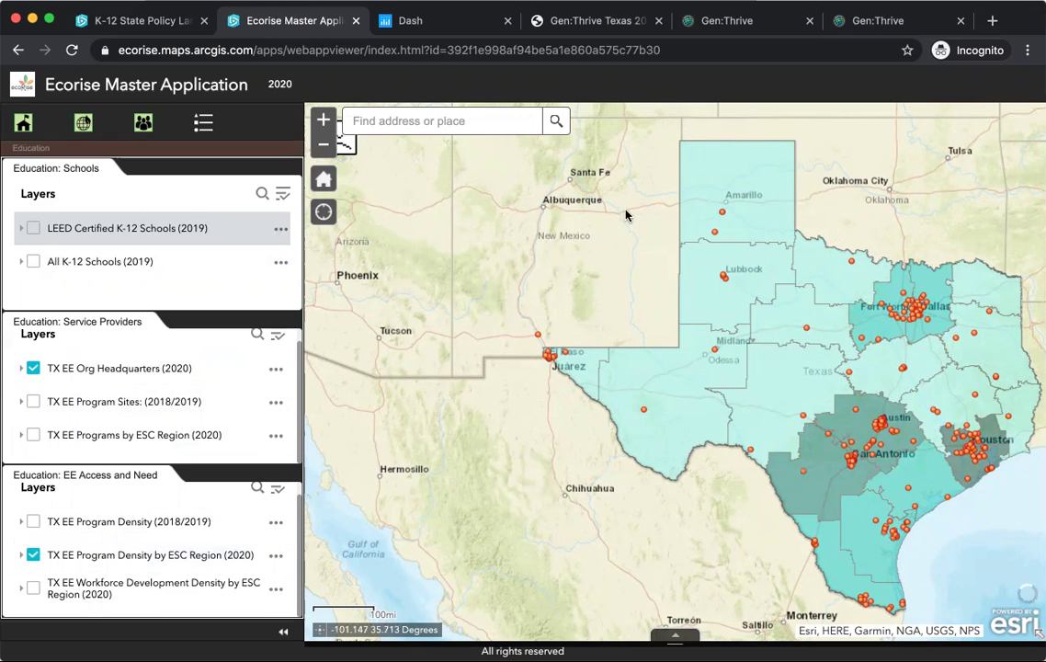
{"action": "left_click_drag", "start_coordinate": [583, 261], "coordinate": [561, 258]}
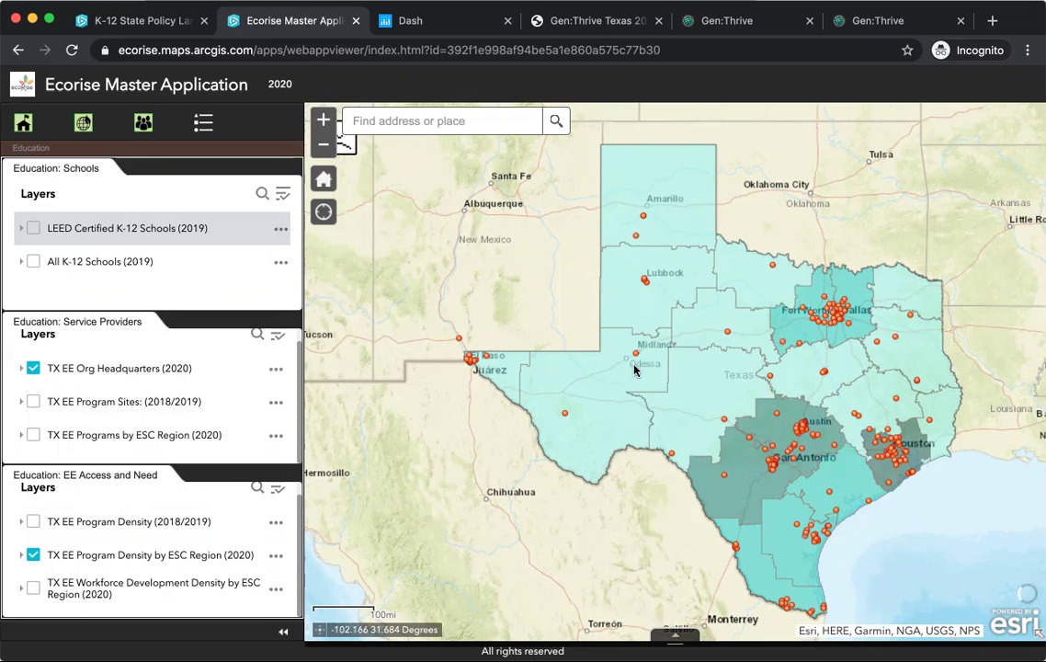
{"action": "left_click", "coordinate": [204, 129]}
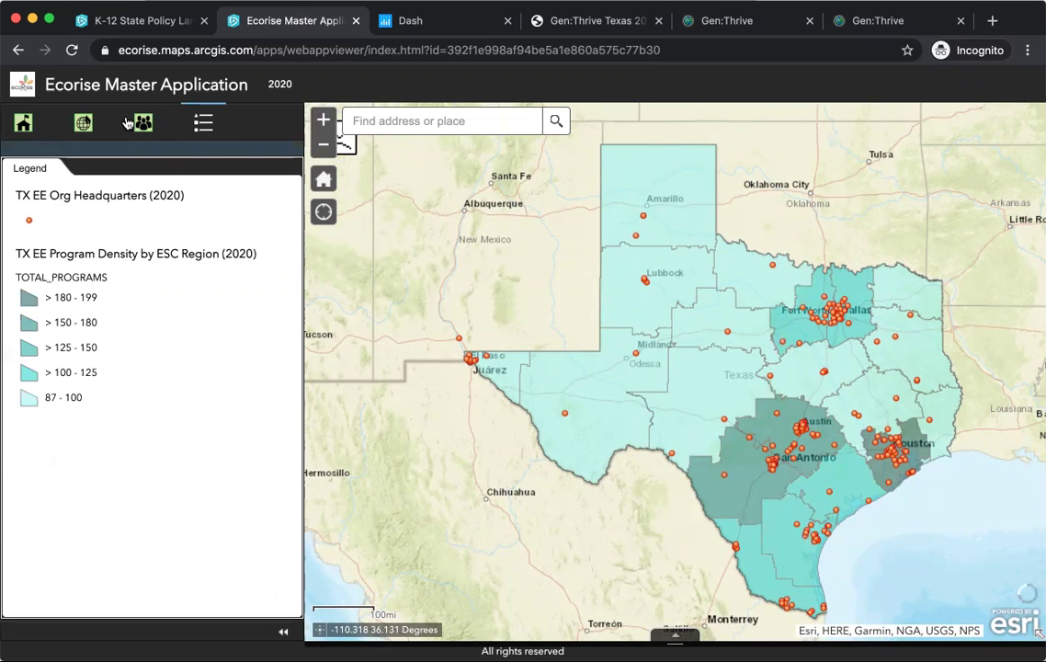
{"action": "left_click", "coordinate": [24, 124]}
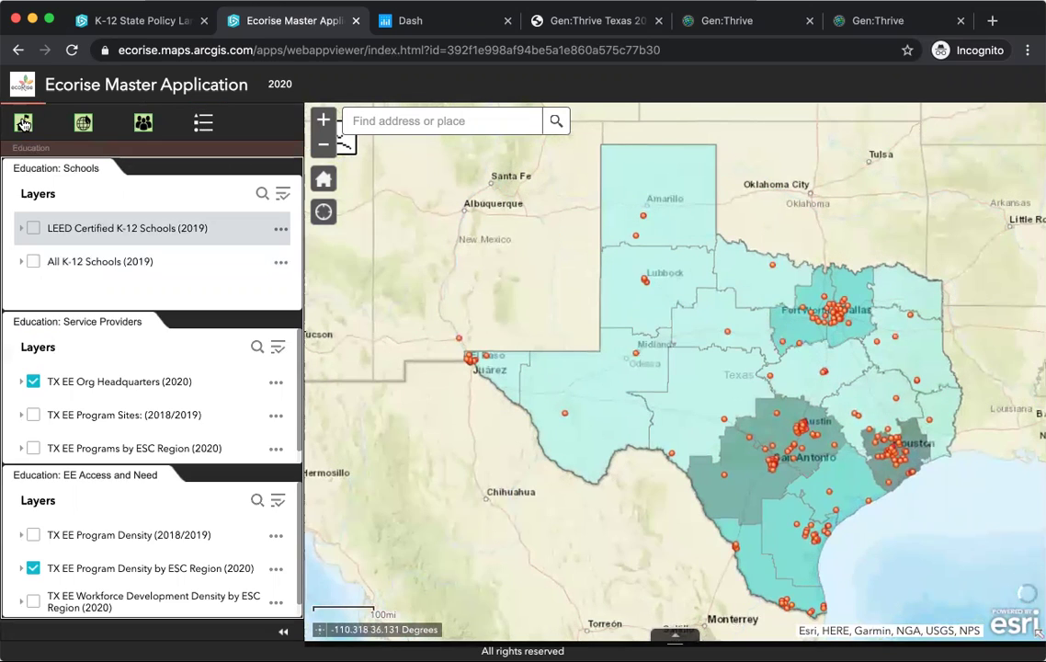
- Open the Environment layers, review the Drought Intensity layer's legend classes, and collapse them again
{"action": "left_click", "coordinate": [82, 125]}
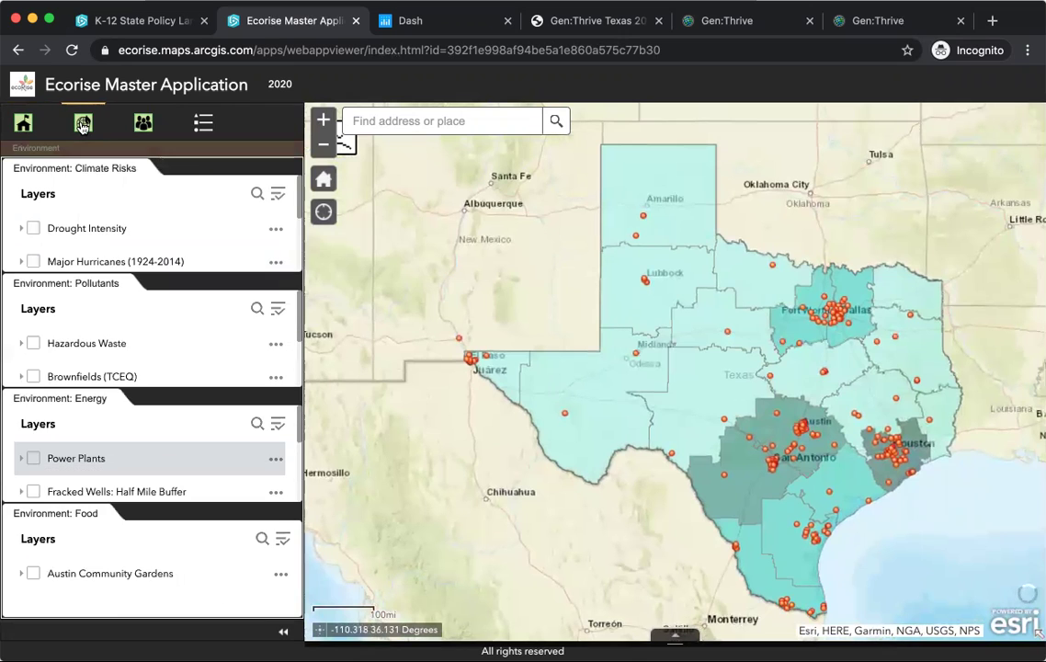
{"action": "left_click", "coordinate": [72, 230]}
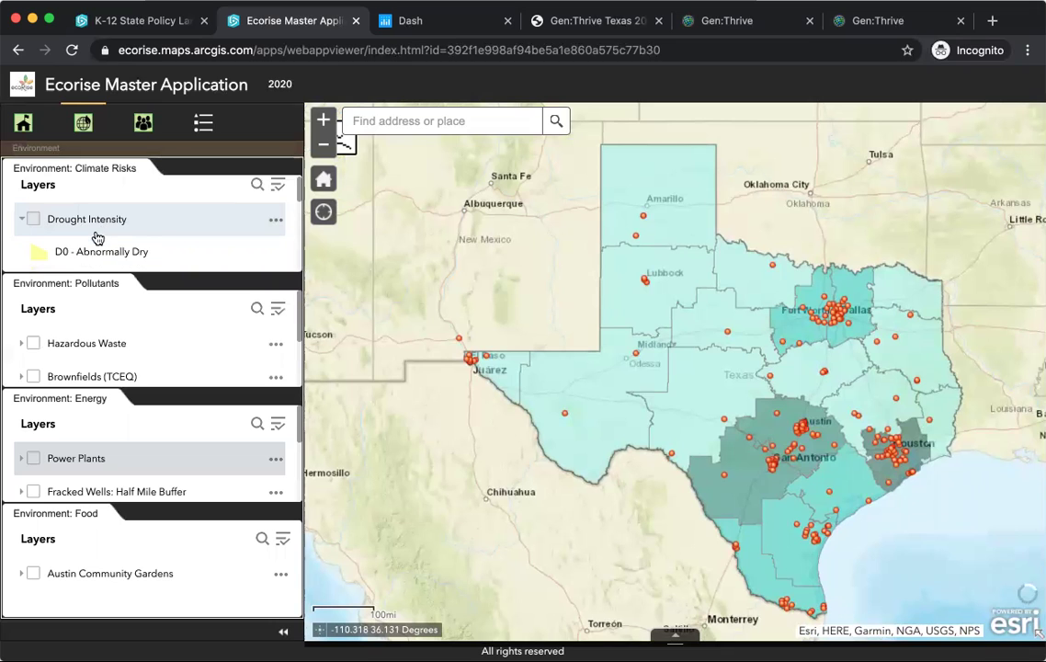
{"action": "scroll", "coordinate": [97, 238], "scroll_direction": "down", "scroll_amount": 5}
{"action": "scroll", "coordinate": [97, 238], "scroll_direction": "up", "scroll_amount": 5}
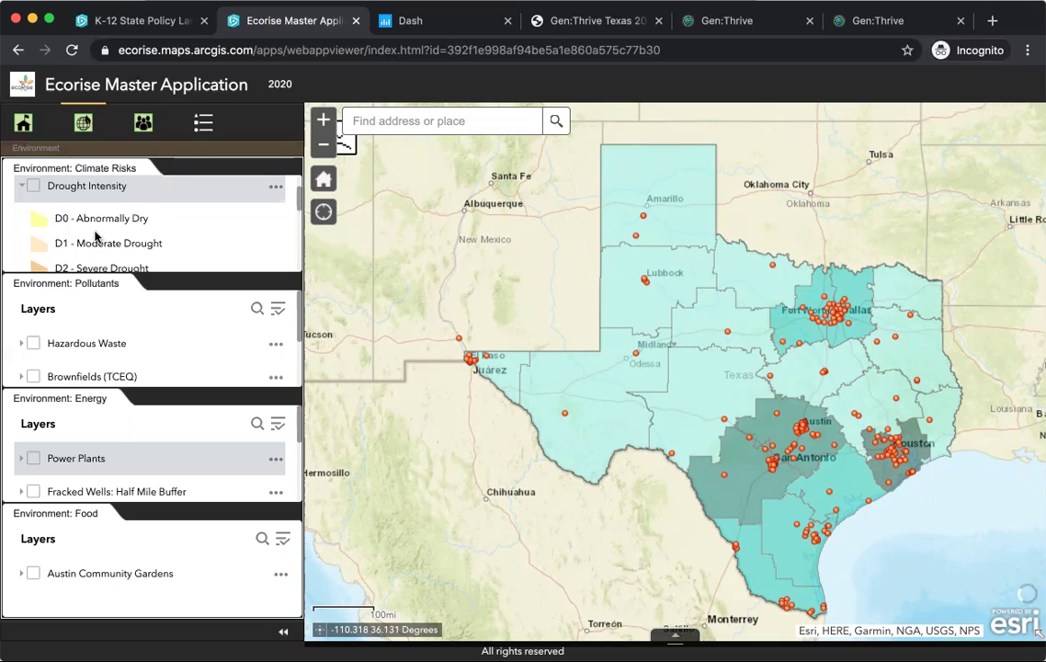
{"action": "left_click", "coordinate": [63, 174]}
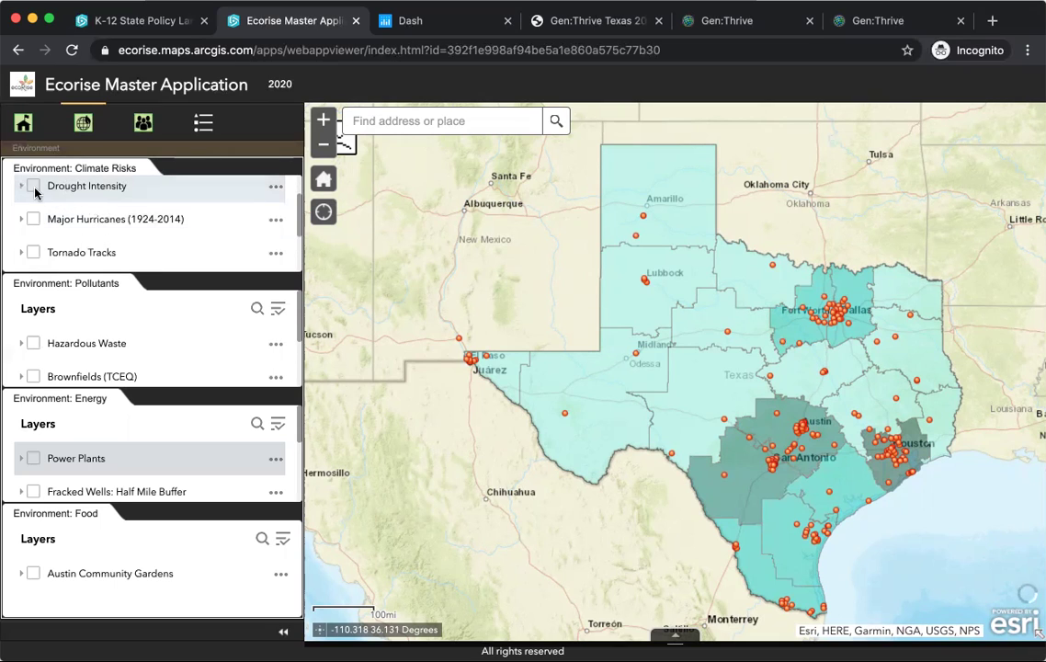
- Preview the Drought Intensity layer over Texas and the wider region, then hide it
{"action": "left_click", "coordinate": [32, 187]}
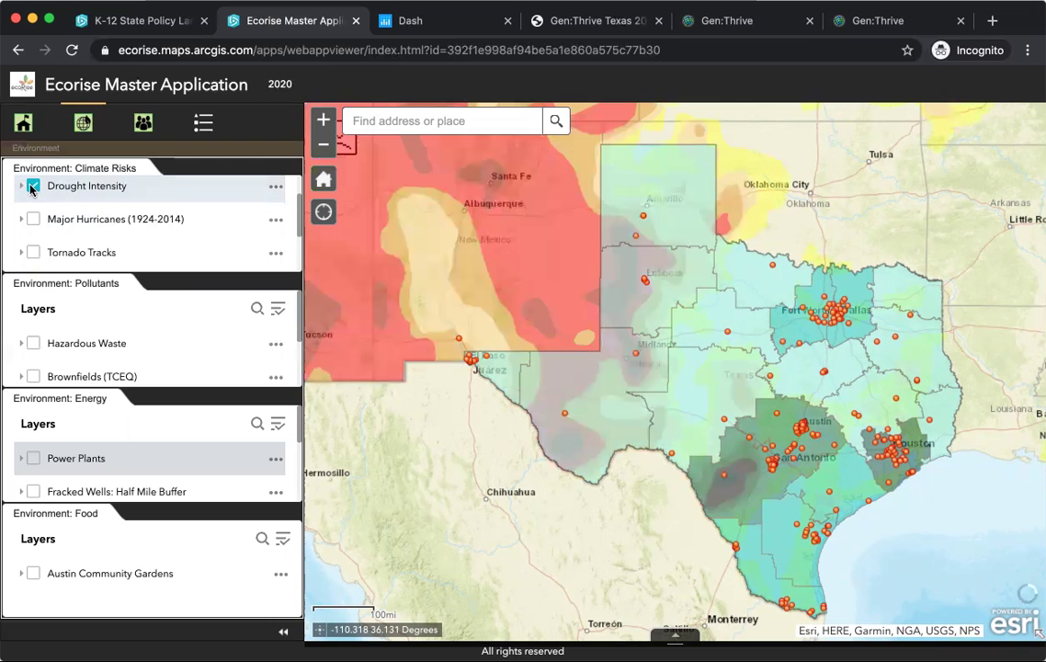
{"action": "left_click", "coordinate": [323, 146]}
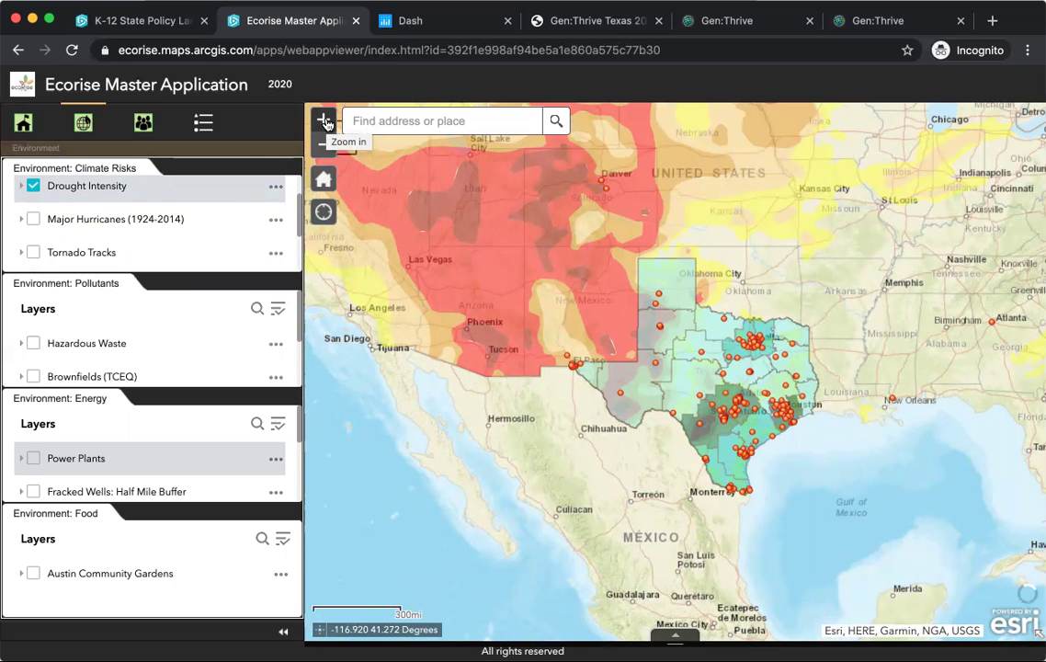
{"action": "left_click", "coordinate": [326, 123]}
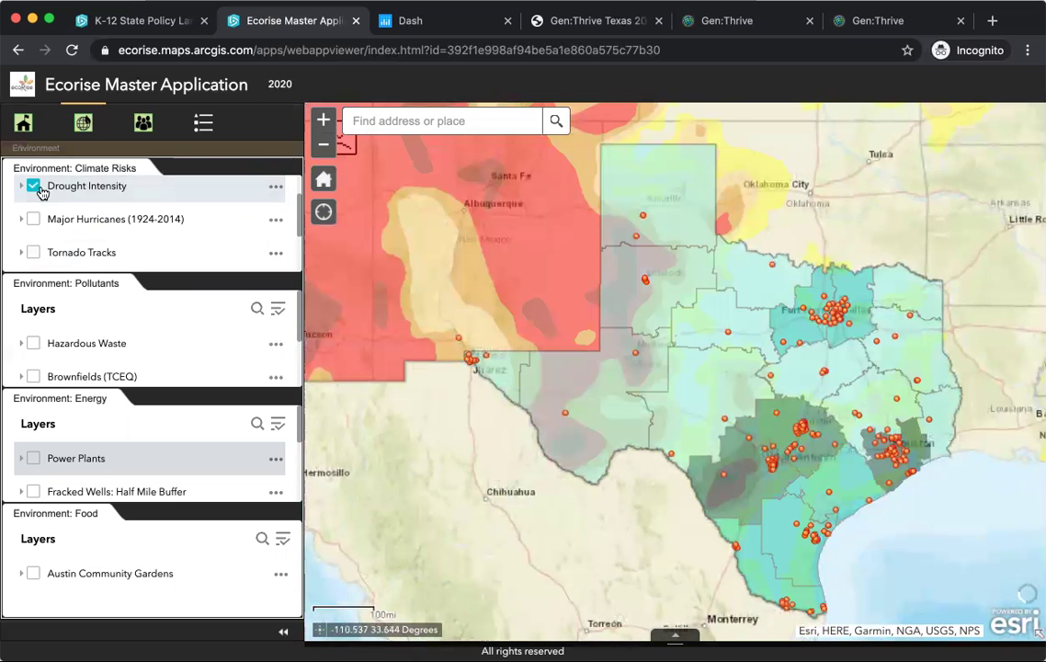
{"action": "left_click", "coordinate": [33, 186]}
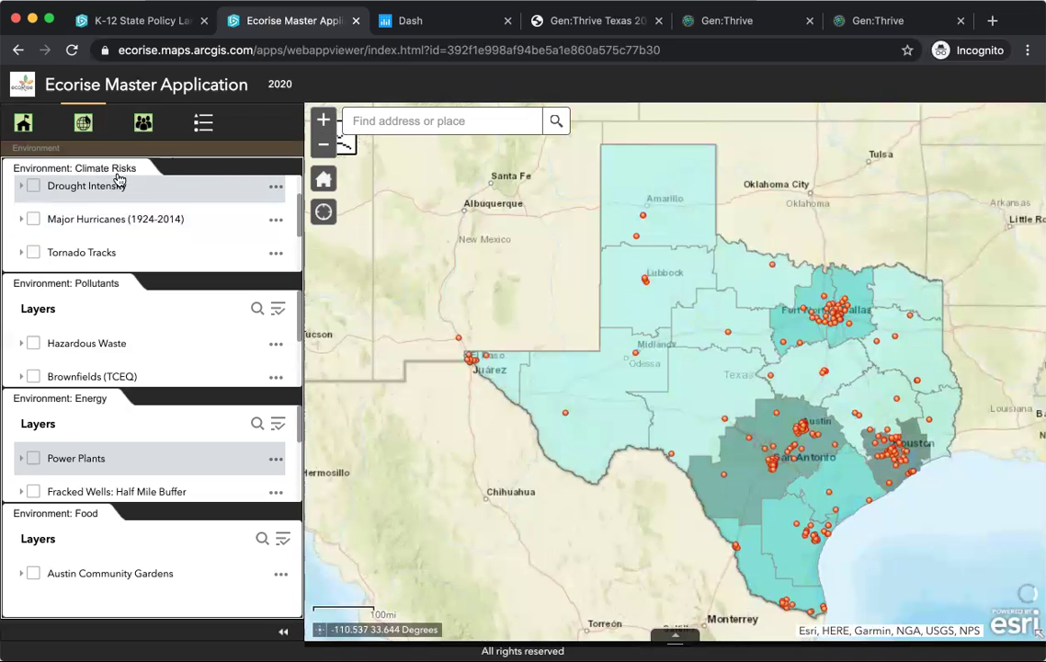
- Show the Major Hurricanes (1924-2014) layer and briefly toggle Tornado Tracks on and off
{"action": "left_click", "coordinate": [33, 219]}
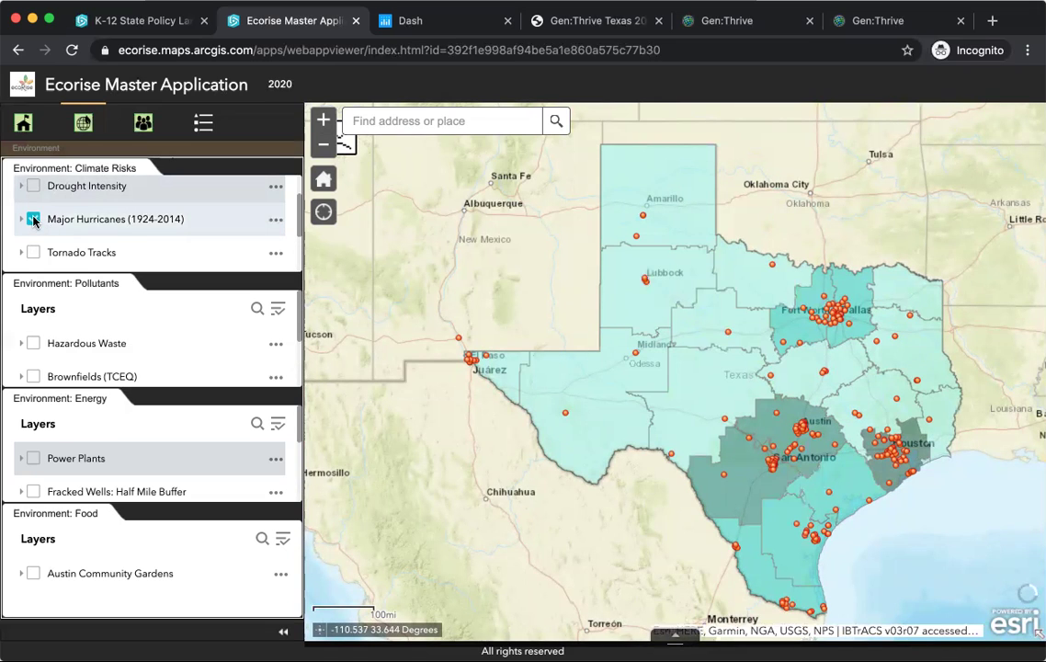
{"action": "left_click", "coordinate": [33, 253]}
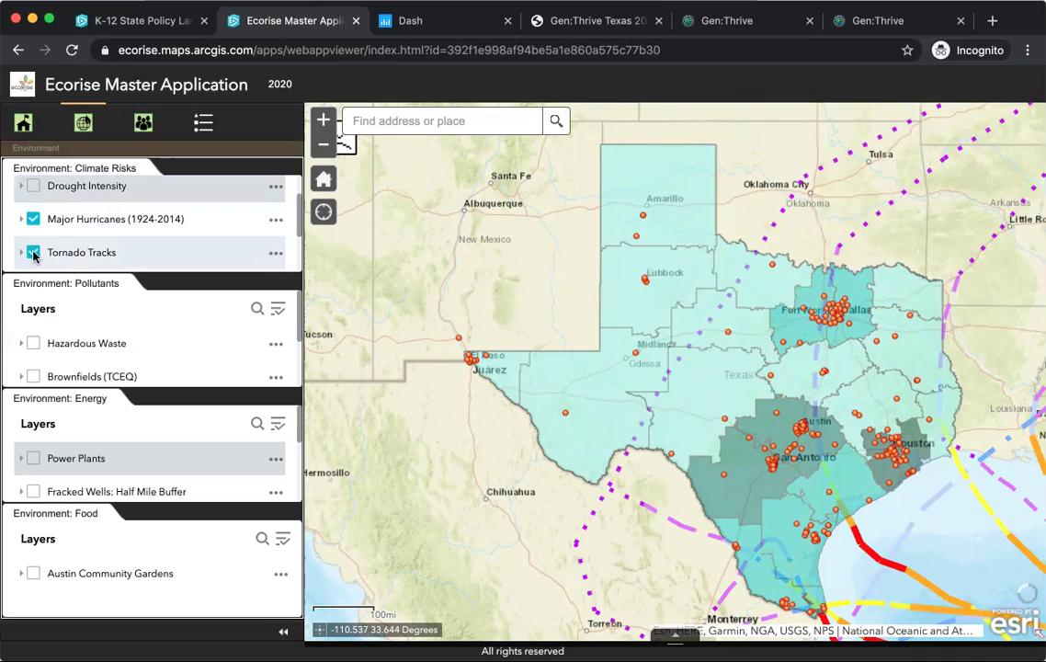
{"action": "left_click", "coordinate": [33, 253]}
- Preview the Storm Surge: Category 5 Hurricane layer, then hide both it and Major Hurricanes (1924-2014)
{"action": "scroll", "coordinate": [39, 239], "scroll_direction": "down", "scroll_amount": 2}
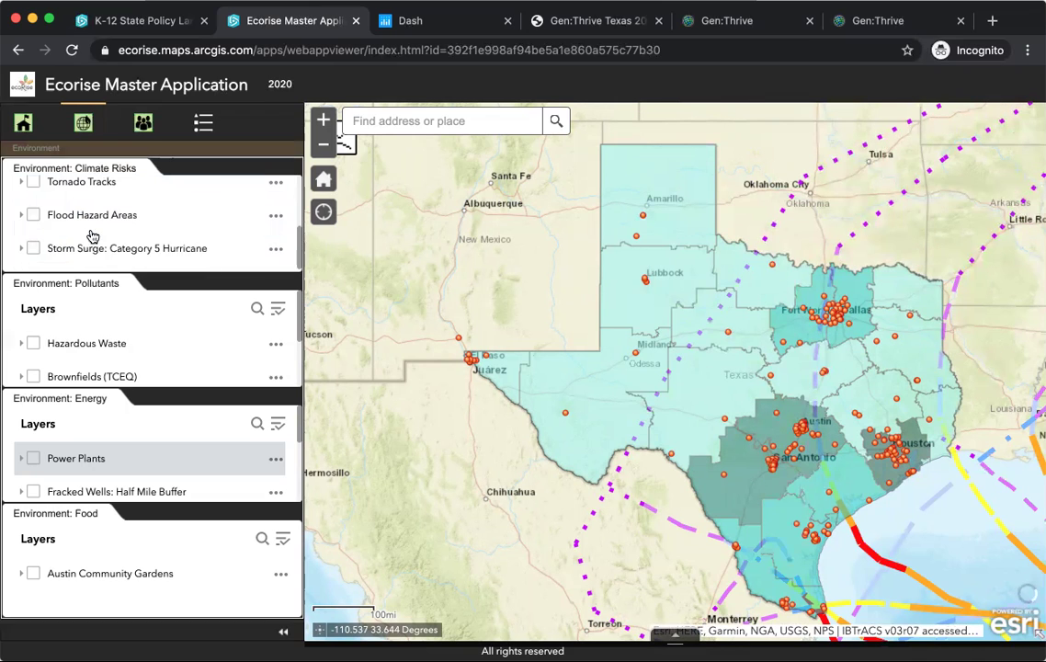
{"action": "left_click", "coordinate": [34, 248]}
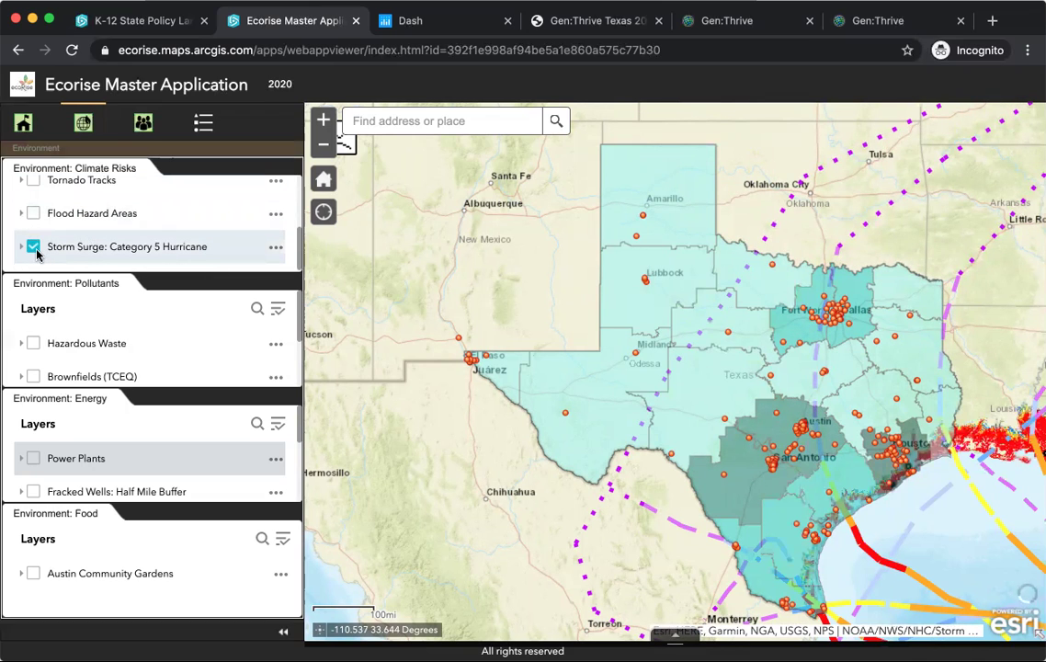
{"action": "left_click", "coordinate": [34, 248]}
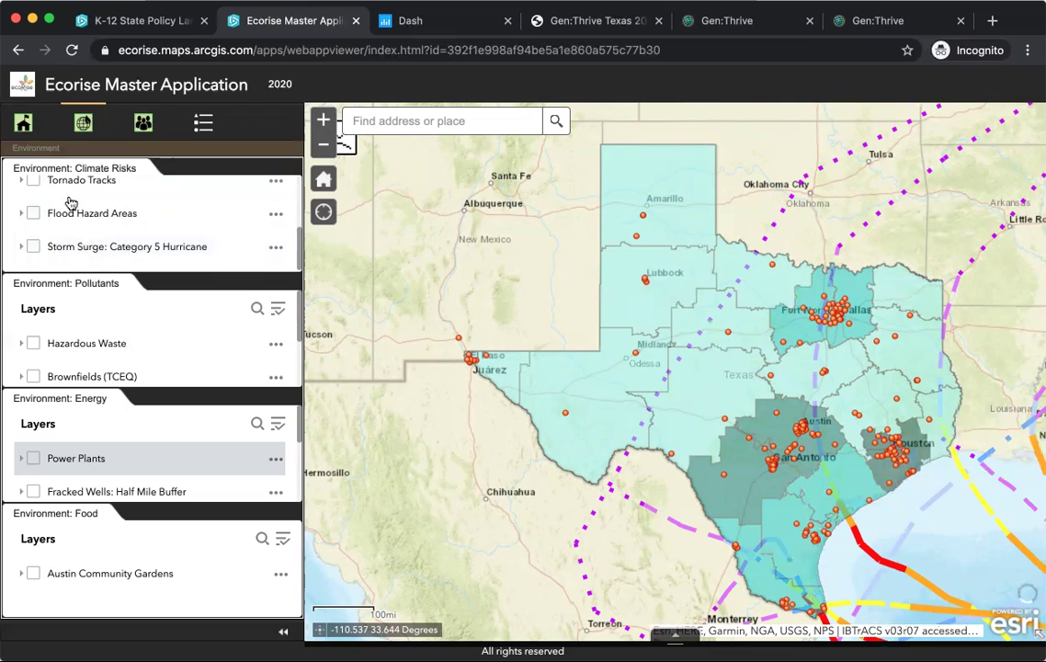
{"action": "scroll", "coordinate": [91, 234], "scroll_direction": "up", "scroll_amount": 2}
{"action": "scroll", "coordinate": [93, 234], "scroll_direction": "up", "scroll_amount": 1}
{"action": "left_click", "coordinate": [33, 228]}
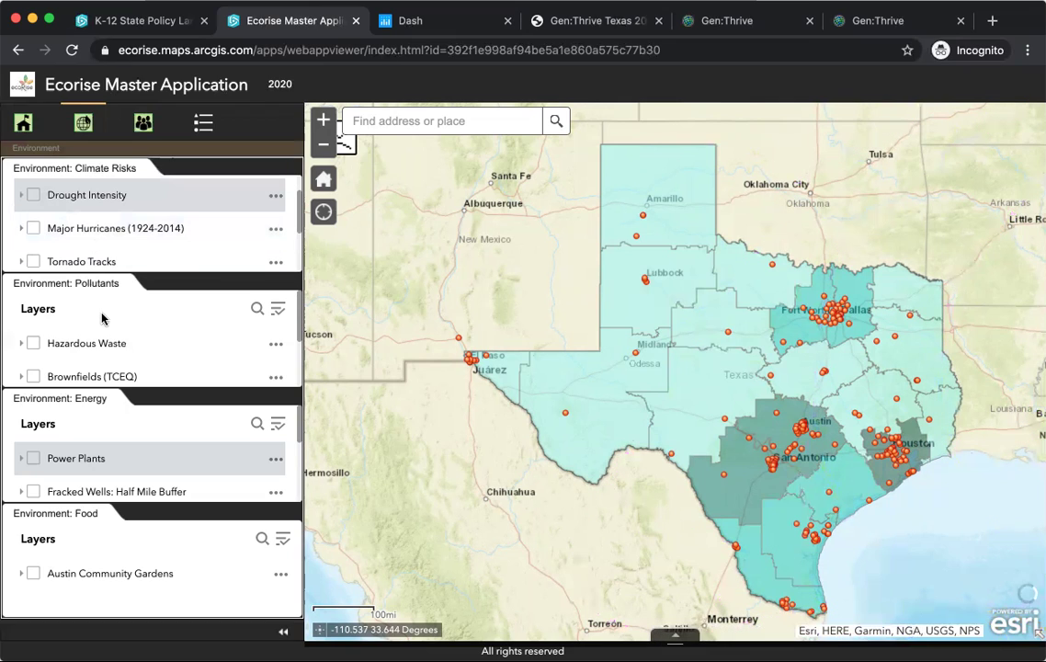
- Show the Hazardous Waste and Brownfields (TCEQ) pollutant layers on the map
{"action": "left_click", "coordinate": [34, 343]}
{"action": "left_click", "coordinate": [33, 377]}
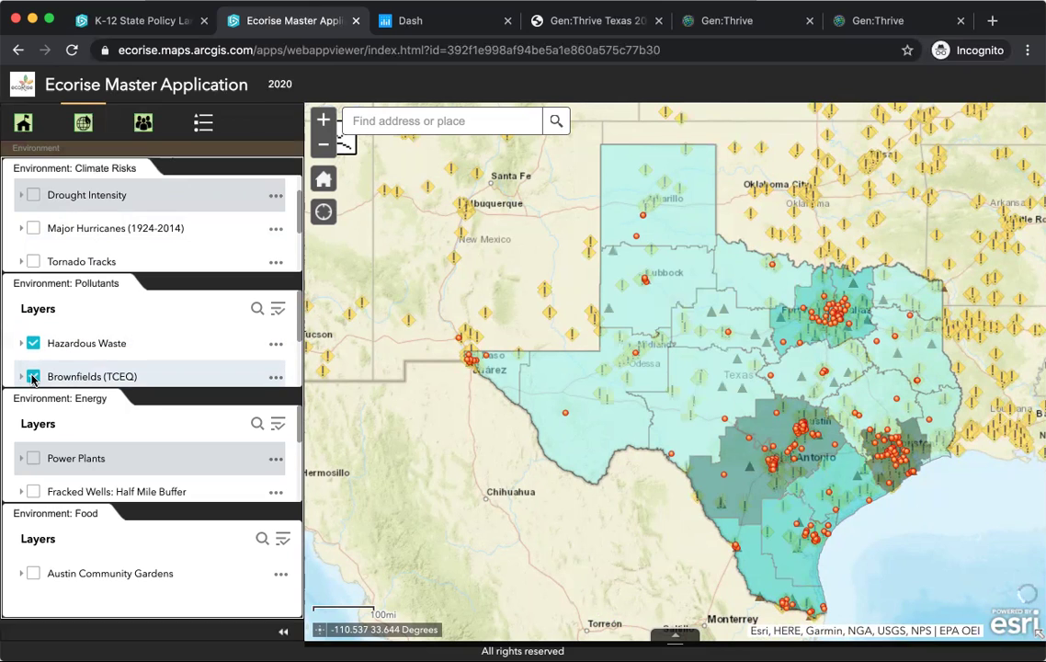
- Hide the Education layers TX EE Program Density by ESC Region (2020) and TX EE Org Headquarters (2020)
{"action": "left_click", "coordinate": [24, 125]}
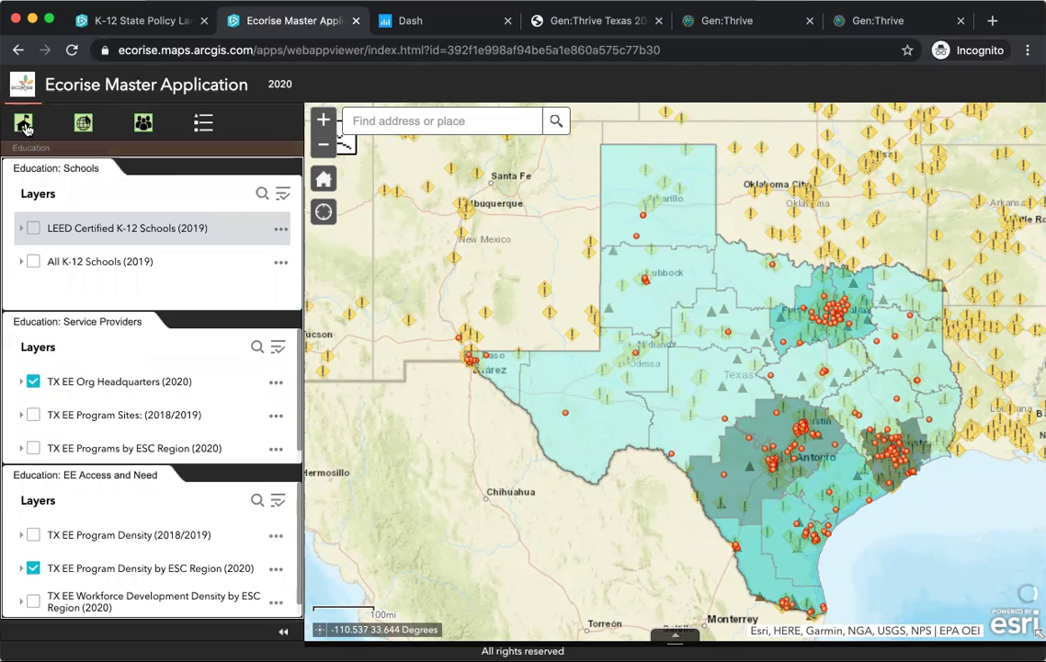
{"action": "left_click", "coordinate": [33, 571]}
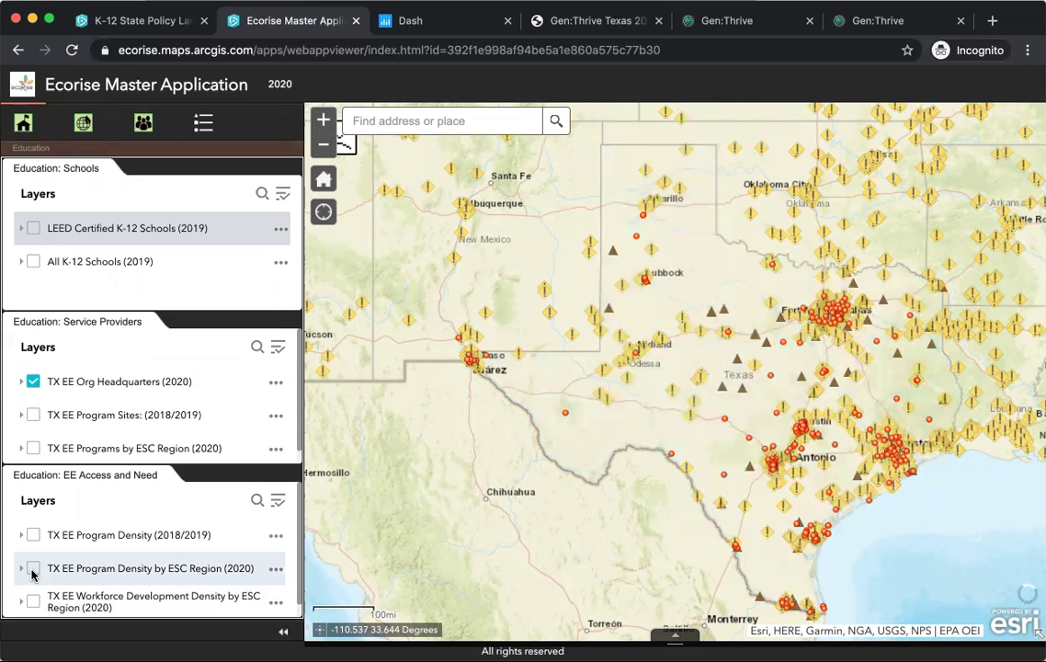
{"action": "left_click", "coordinate": [31, 383]}
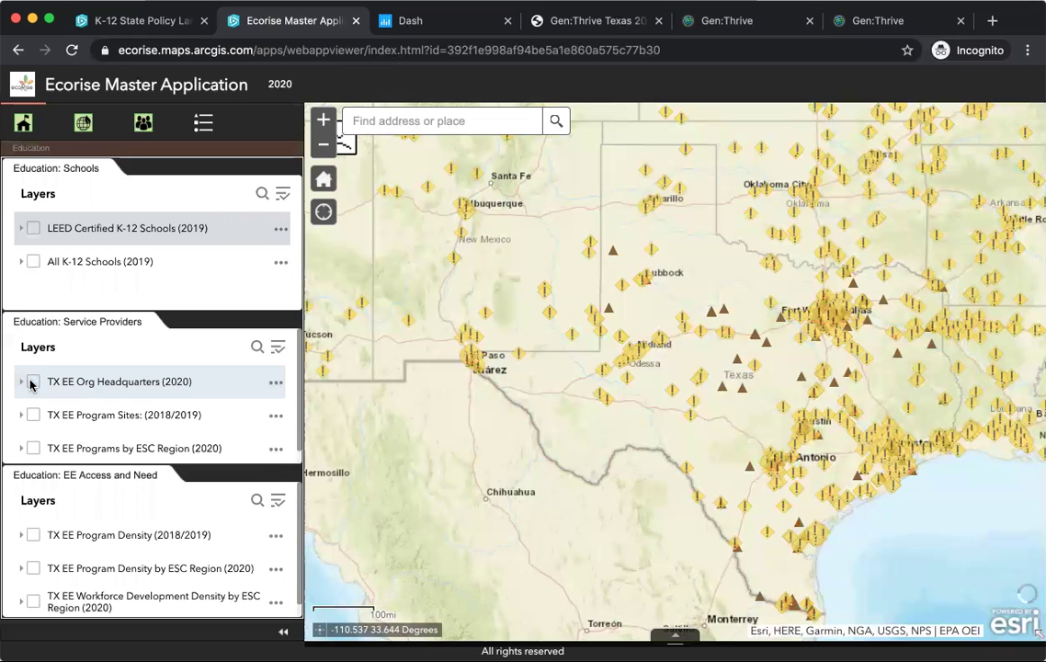
- Inspect the details of a Hazardous Waste site southeast of Odessa and a Brownfields (TCEQ) site southeast of Lubbock
{"action": "left_click", "coordinate": [84, 124]}
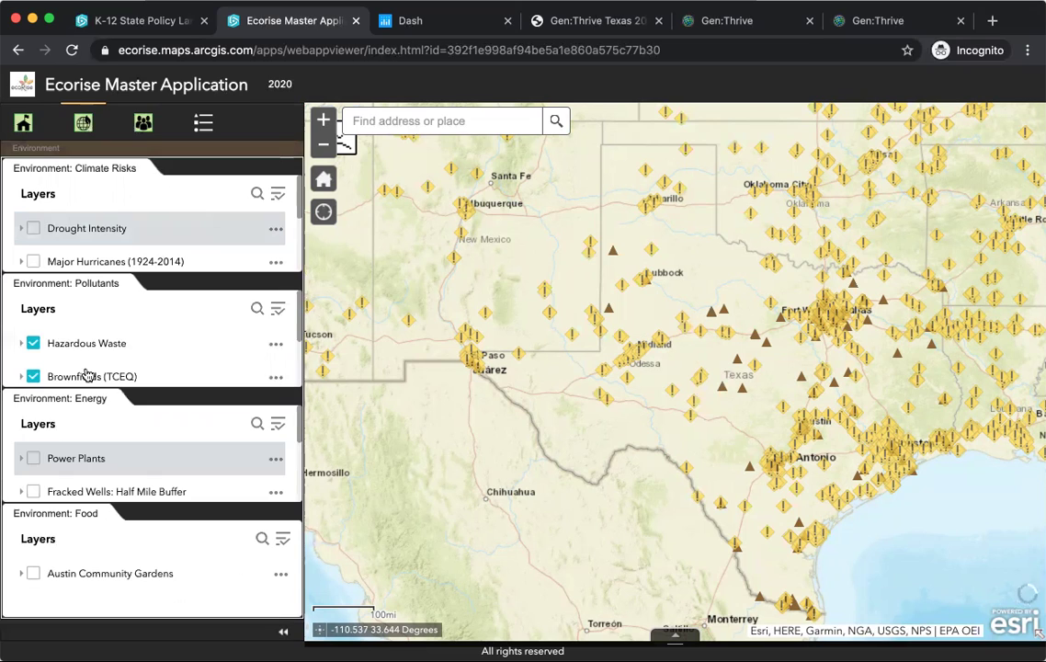
{"action": "scroll", "coordinate": [103, 345], "scroll_direction": "down", "scroll_amount": 2}
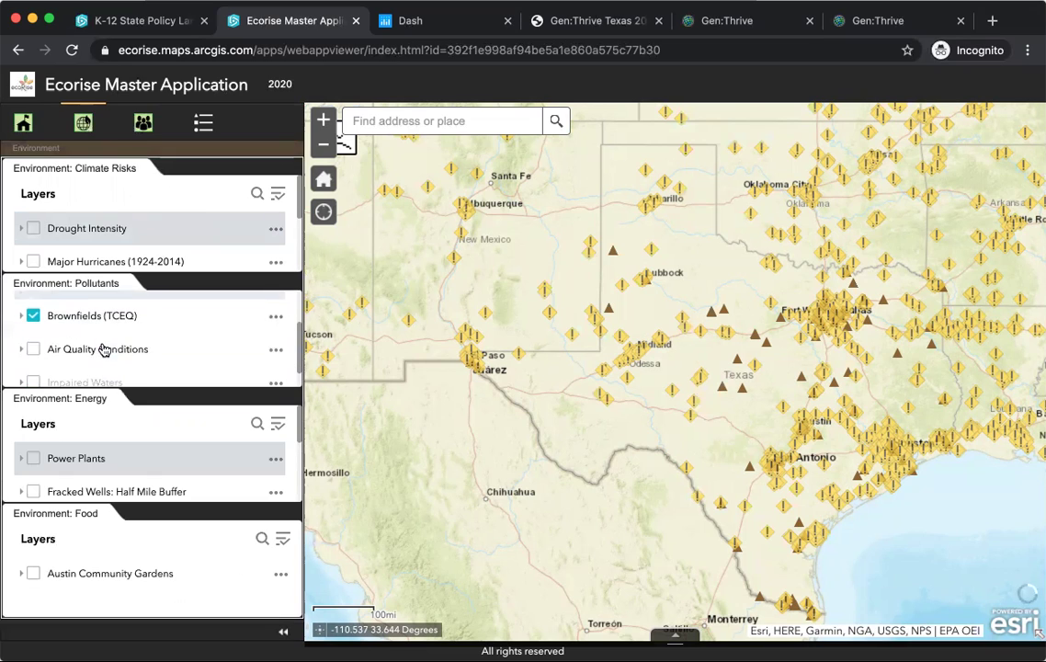
{"action": "left_click", "coordinate": [692, 419]}
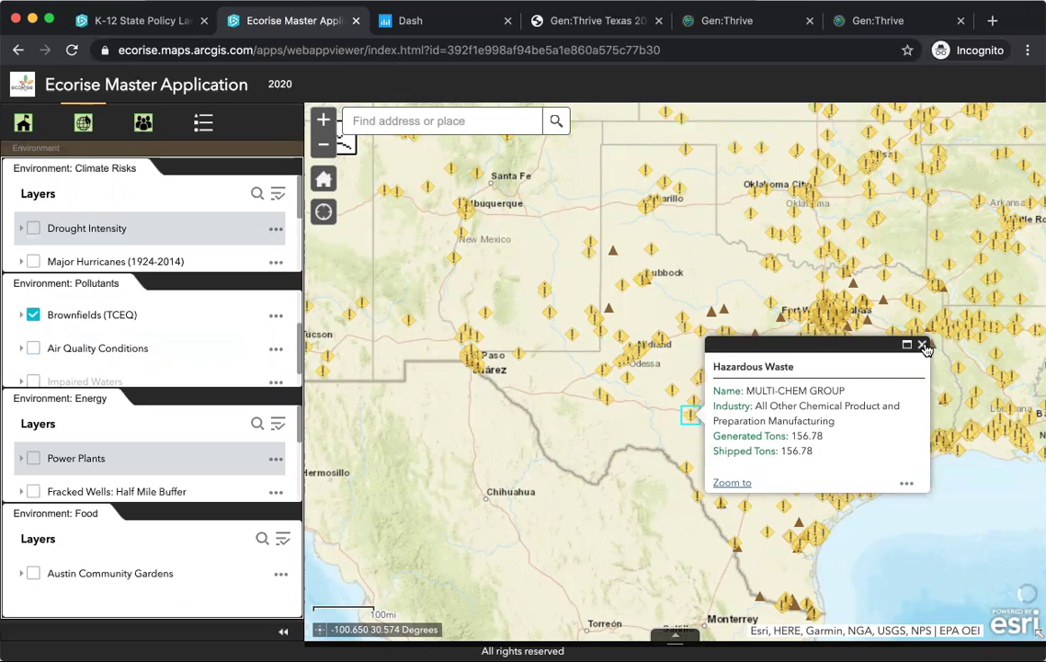
{"action": "left_click", "coordinate": [925, 347]}
{"action": "left_click", "coordinate": [712, 311]}
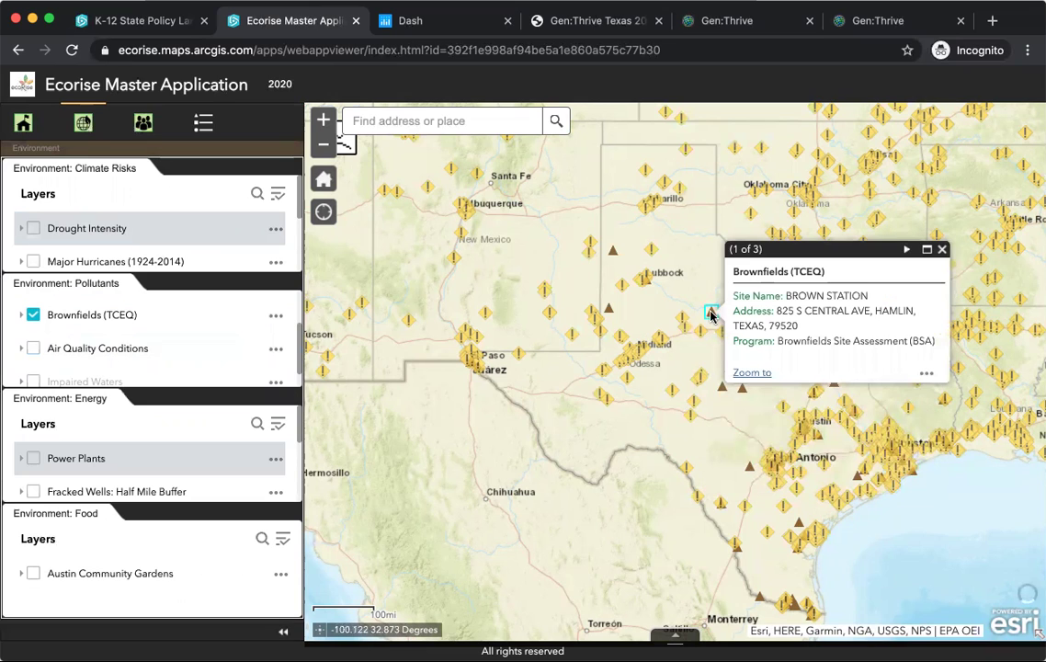
{"action": "left_click", "coordinate": [840, 232]}
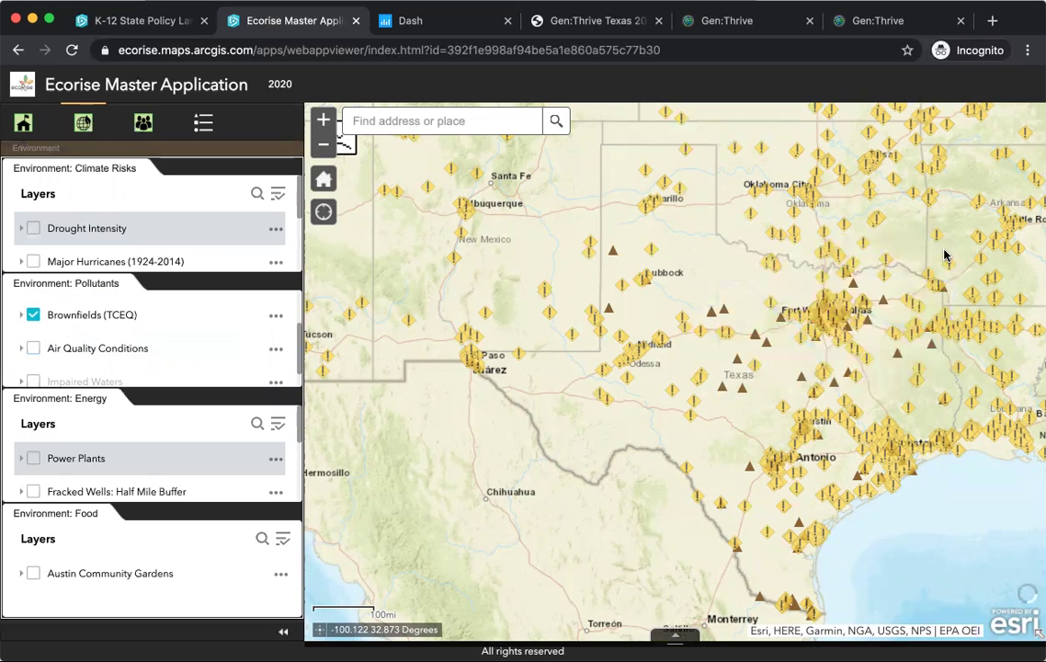
- Hide the Brownfields (TCEQ) and Hazardous Waste pollutant layers
{"action": "left_click", "coordinate": [33, 315]}
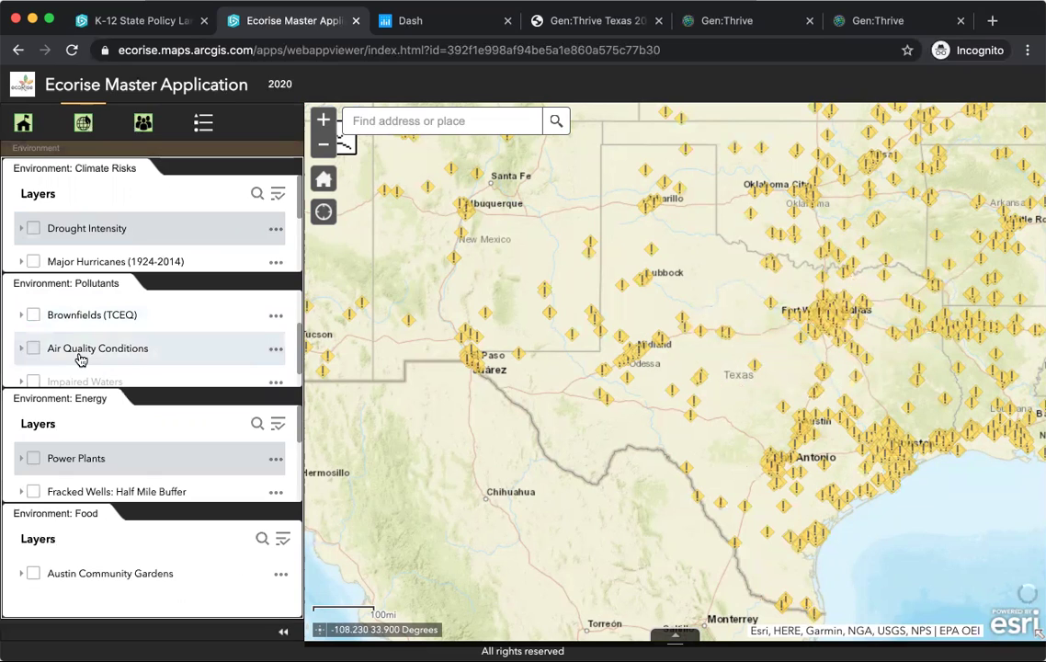
{"action": "scroll", "coordinate": [144, 342], "scroll_direction": "down", "scroll_amount": 1}
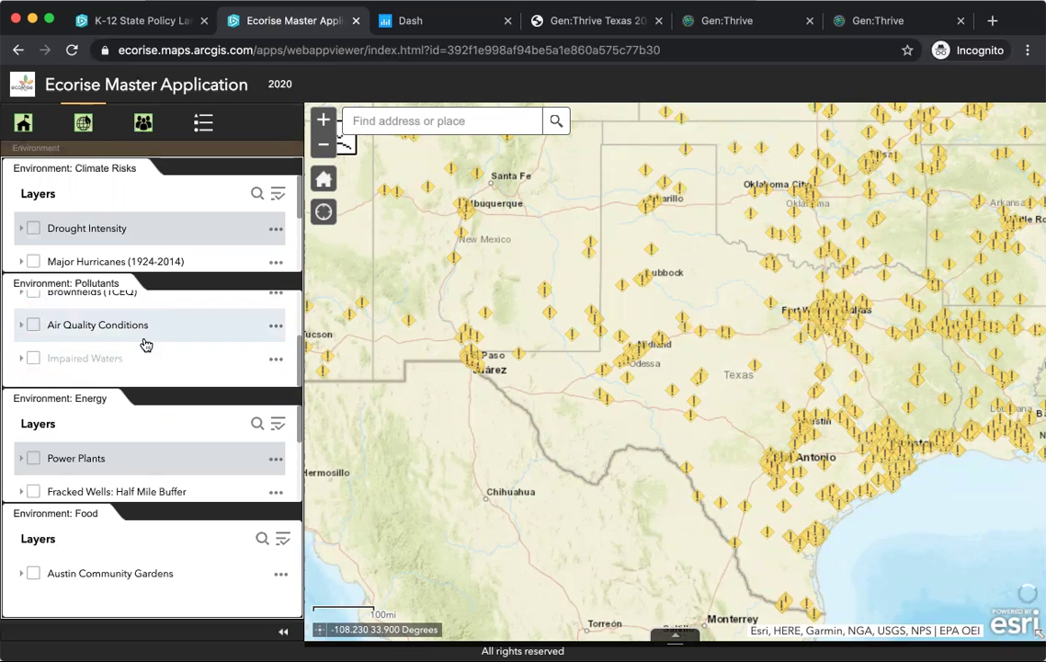
{"action": "scroll", "coordinate": [88, 327], "scroll_direction": "up", "scroll_amount": 3}
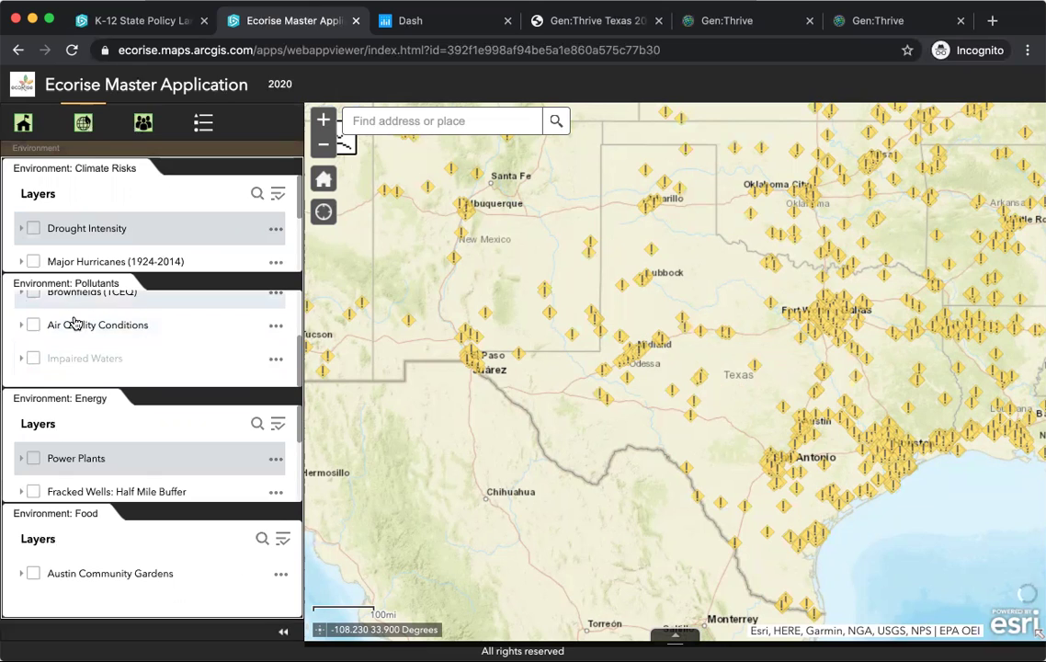
{"action": "left_click", "coordinate": [76, 346]}
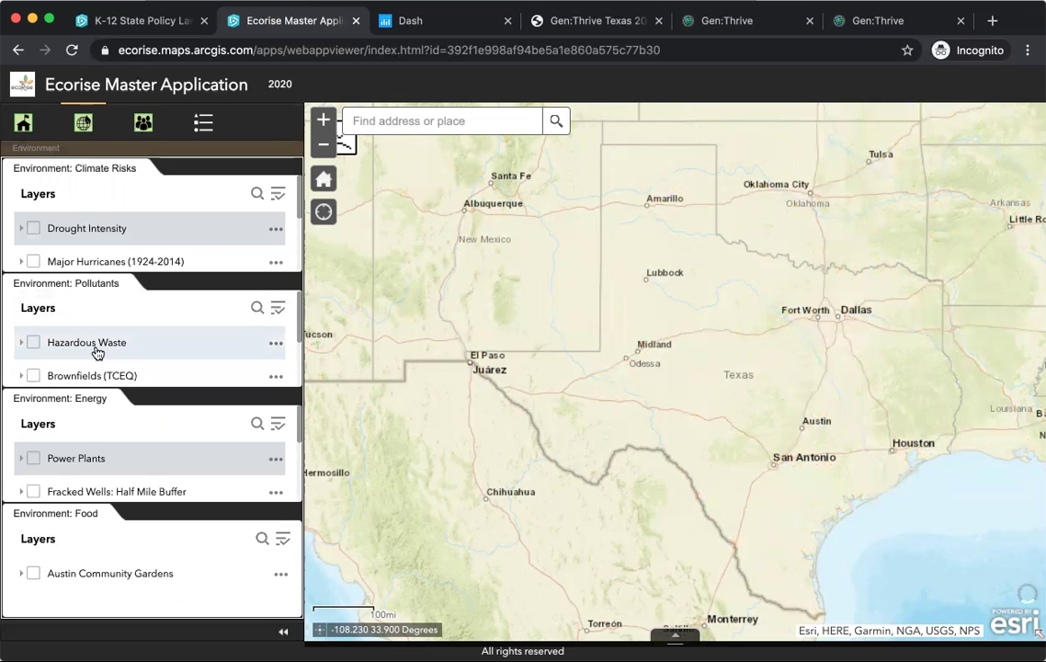
- Examine the Power Plants legend among the Energy layers and briefly toggle that layer on and off
{"action": "scroll", "coordinate": [87, 351], "scroll_direction": "down", "scroll_amount": 3}
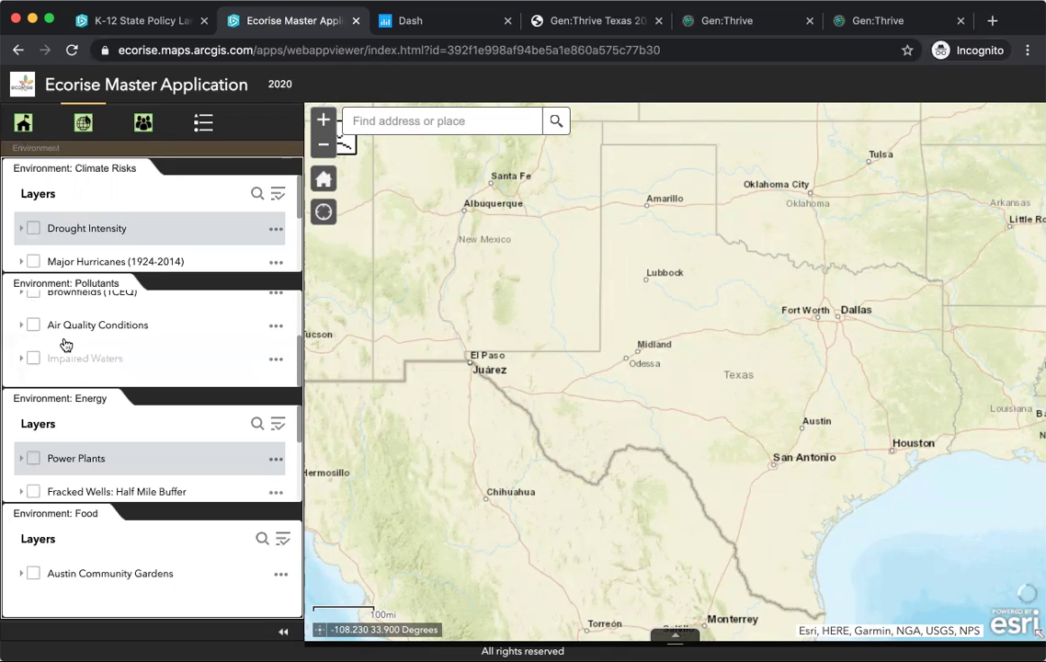
{"action": "scroll", "coordinate": [89, 237], "scroll_direction": "down", "scroll_amount": 3}
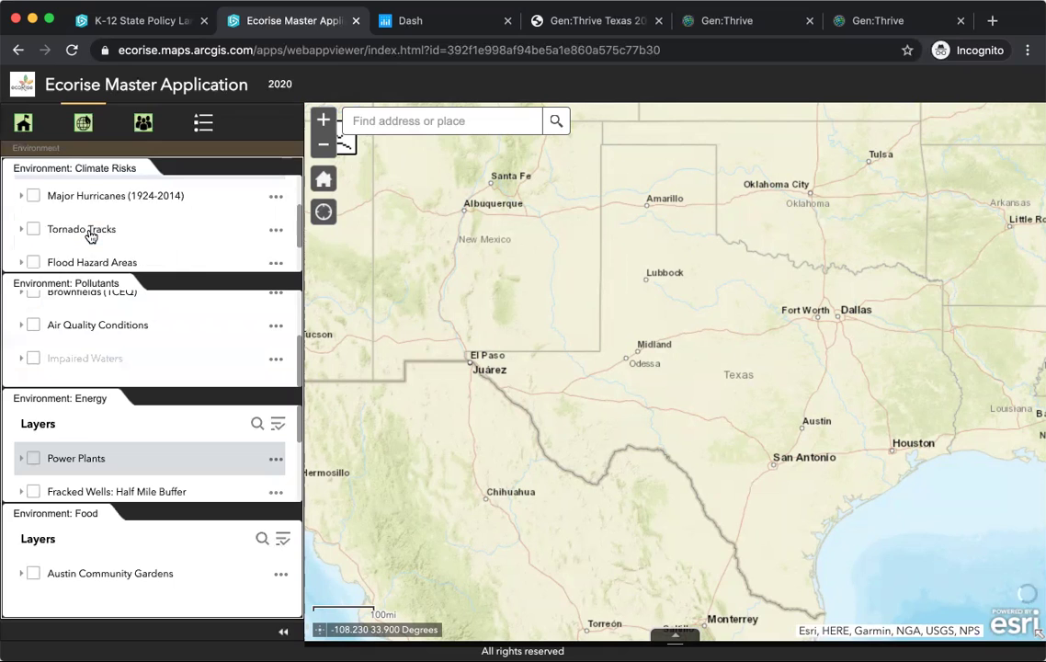
{"action": "left_click", "coordinate": [76, 459]}
{"action": "scroll", "coordinate": [112, 476], "scroll_direction": "down", "scroll_amount": 4}
{"action": "scroll", "coordinate": [112, 477], "scroll_direction": "down", "scroll_amount": 2}
{"action": "scroll", "coordinate": [112, 477], "scroll_direction": "up", "scroll_amount": 6}
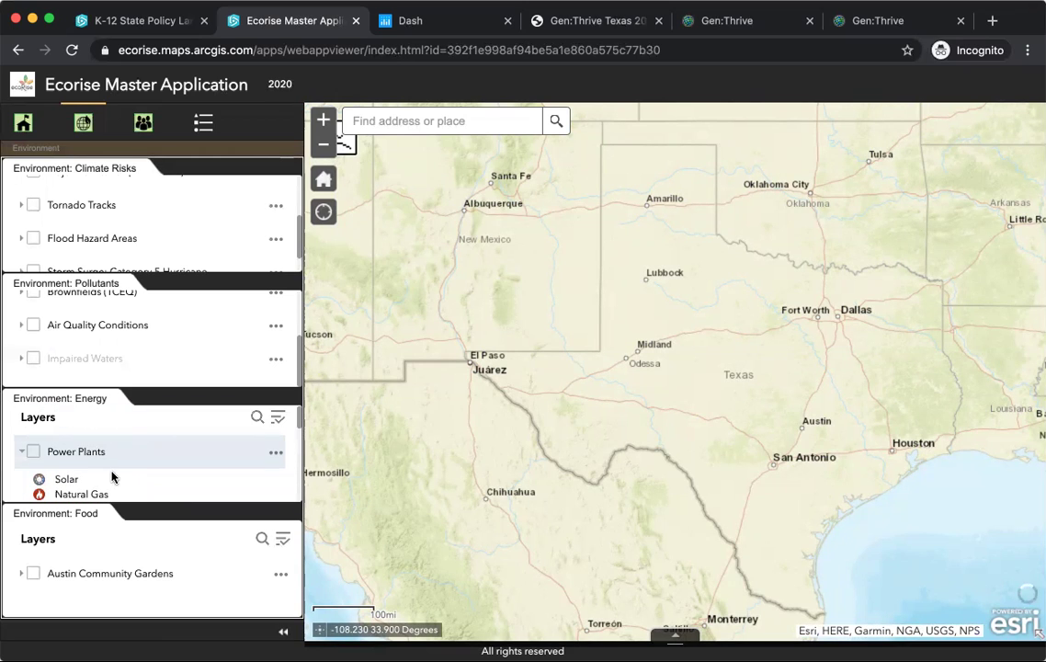
{"action": "left_click", "coordinate": [79, 459]}
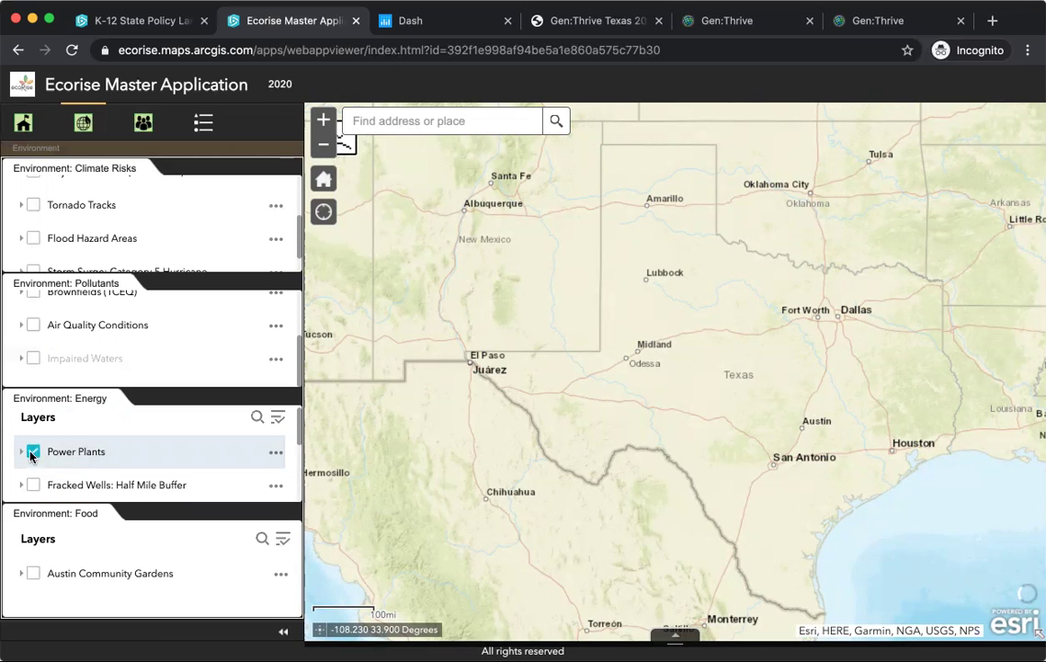
{"action": "left_click", "coordinate": [32, 452]}
{"action": "scroll", "coordinate": [83, 487], "scroll_direction": "down", "scroll_amount": 1}
- Browse the Community demographics and equity layers and briefly toggle Population by County (2018) on and off
{"action": "left_click", "coordinate": [143, 122]}
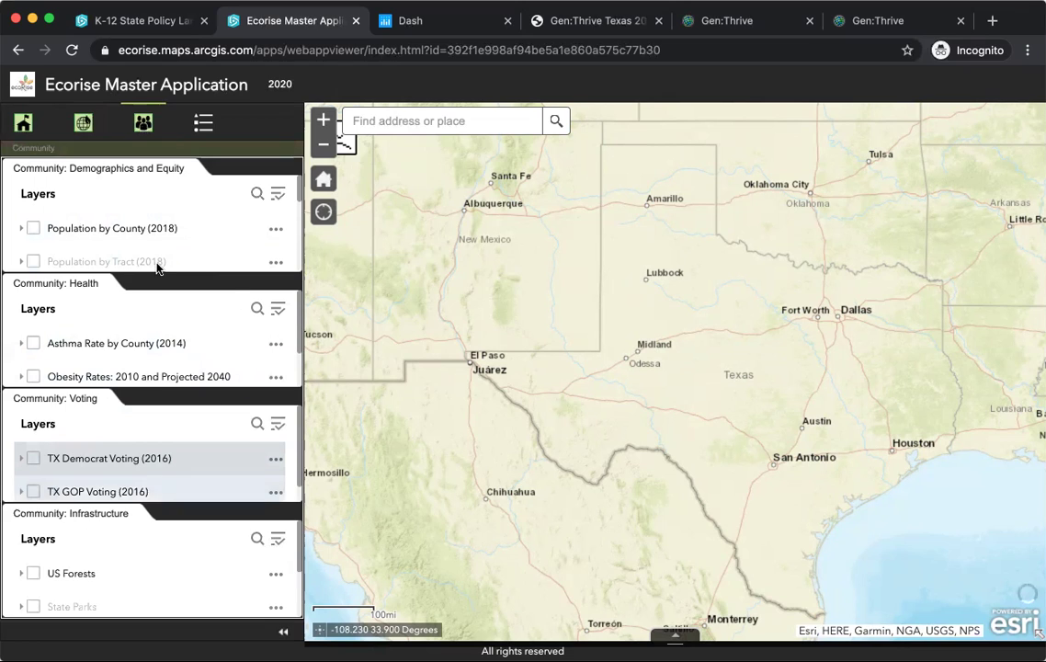
{"action": "scroll", "coordinate": [124, 209], "scroll_direction": "down", "scroll_amount": 1}
{"action": "scroll", "coordinate": [123, 208], "scroll_direction": "down", "scroll_amount": 1}
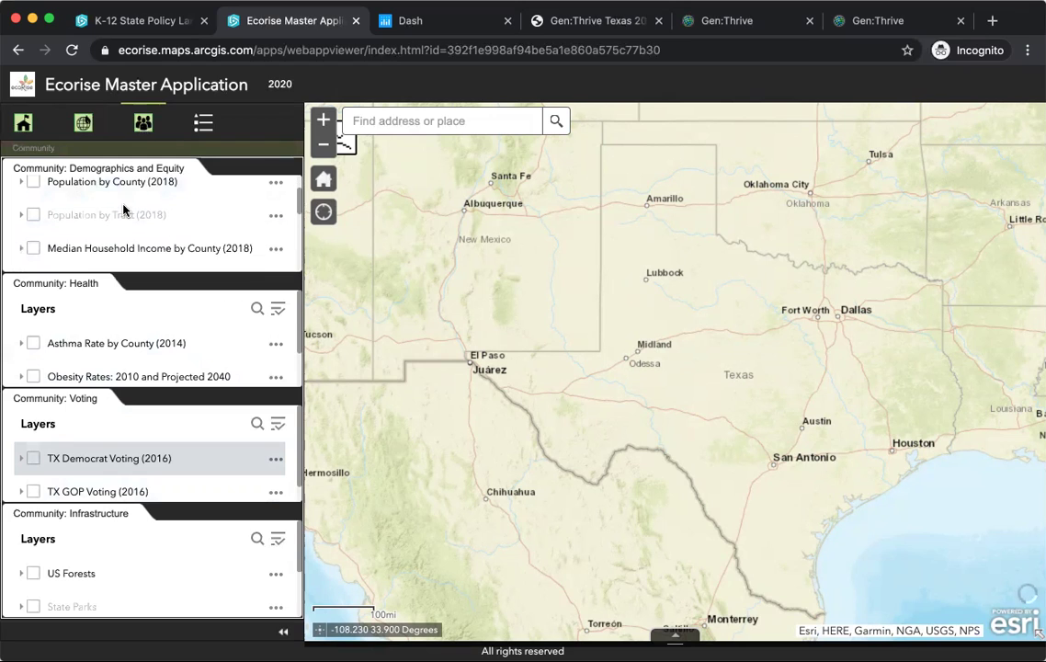
{"action": "scroll", "coordinate": [124, 208], "scroll_direction": "up", "scroll_amount": 2}
{"action": "scroll", "coordinate": [127, 225], "scroll_direction": "down", "scroll_amount": 5}
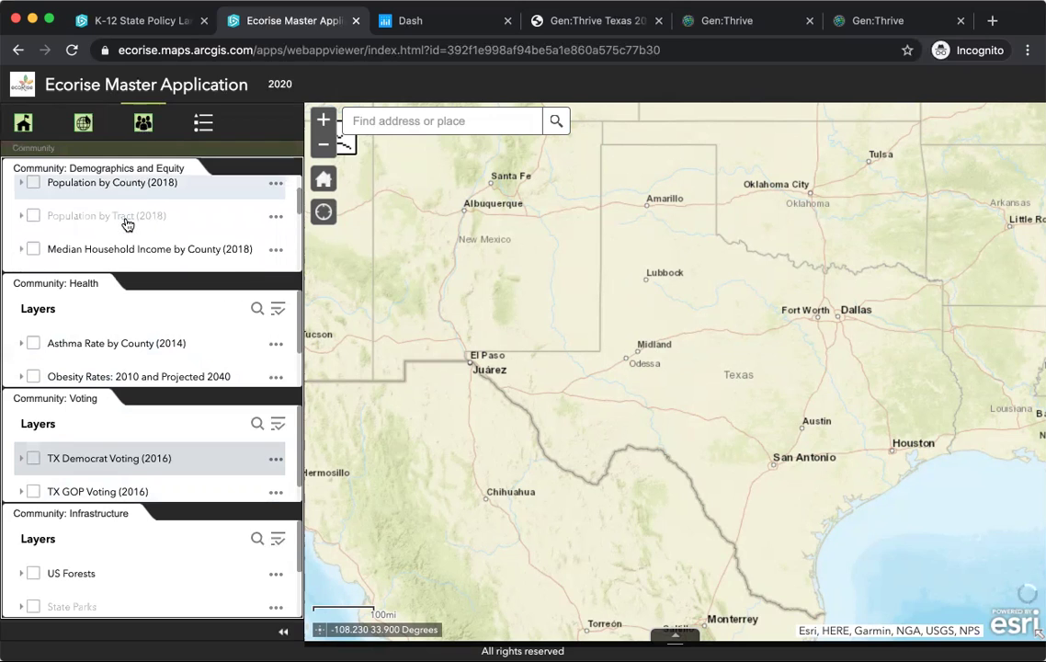
{"action": "scroll", "coordinate": [129, 230], "scroll_direction": "up", "scroll_amount": 5}
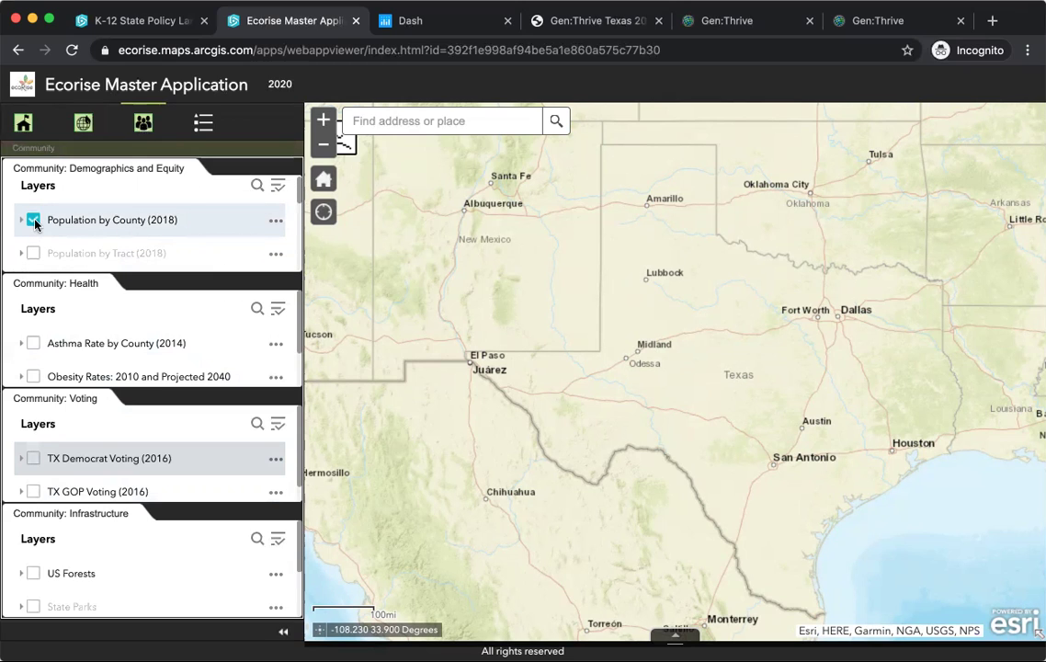
{"action": "scroll", "coordinate": [143, 243], "scroll_direction": "down", "scroll_amount": 1}
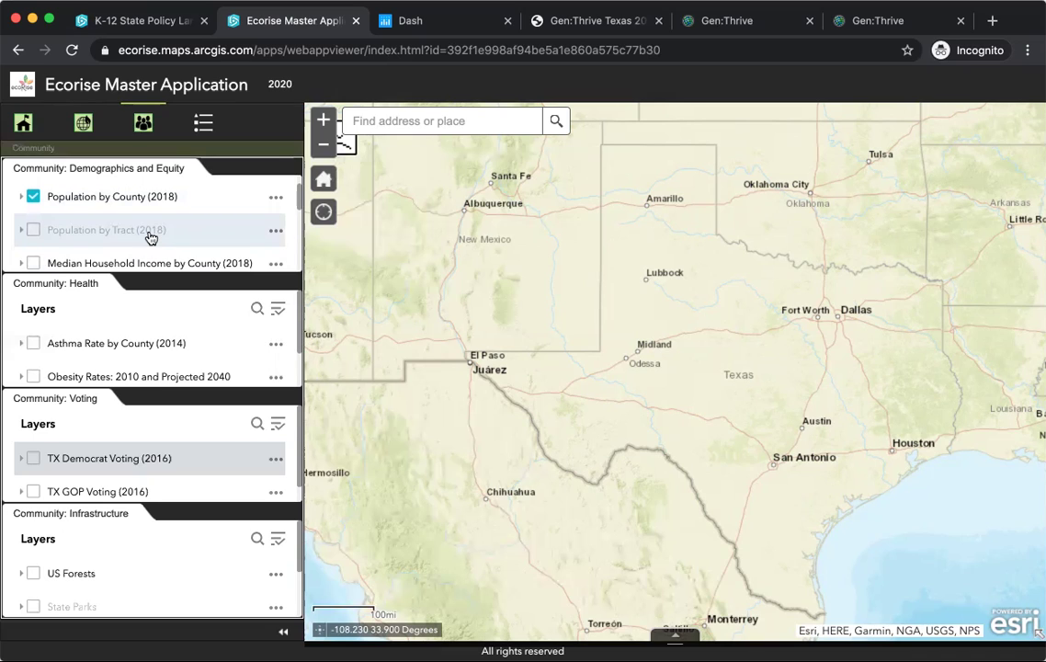
{"action": "left_click", "coordinate": [32, 196]}
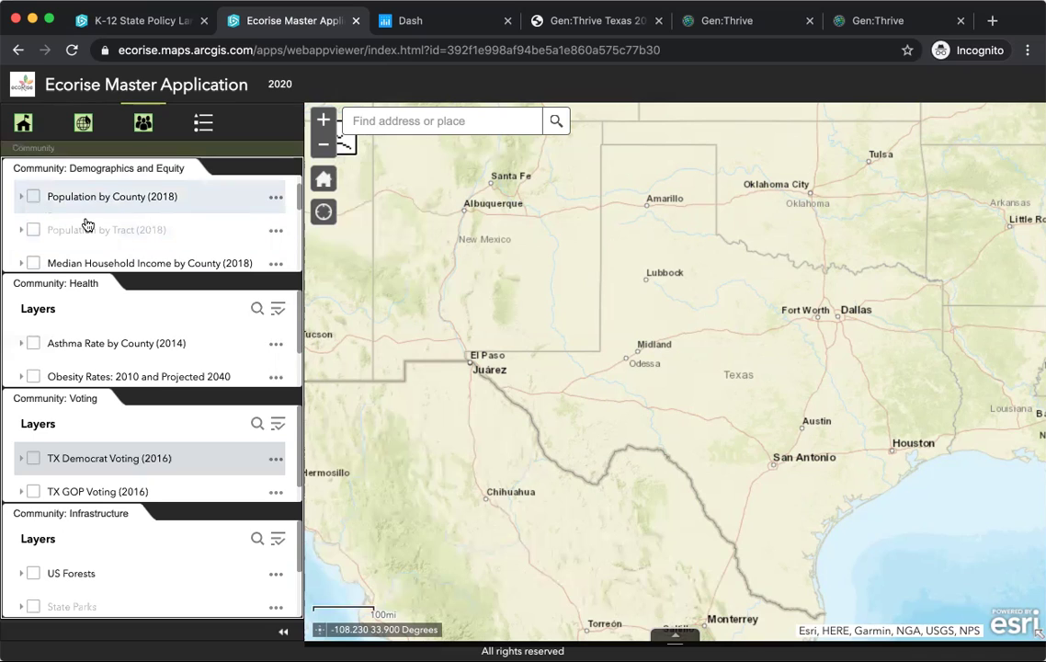
- Preview the Median Household Income by County (2018) layer, then hide it again
{"action": "scroll", "coordinate": [70, 231], "scroll_direction": "down", "scroll_amount": 1}
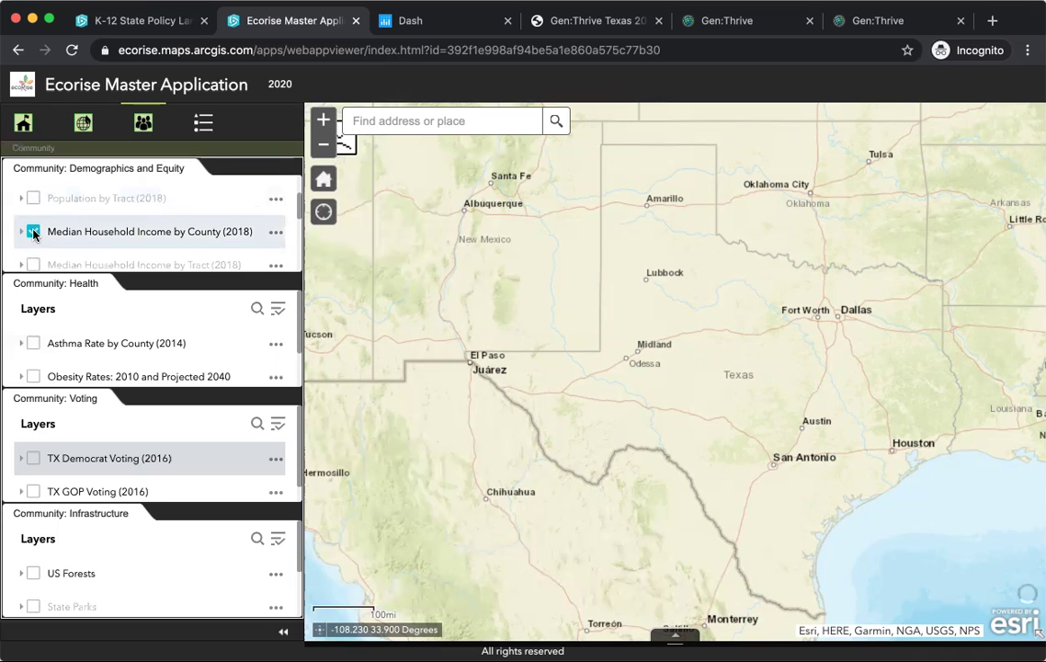
{"action": "left_click", "coordinate": [33, 231]}
{"action": "scroll", "coordinate": [80, 248], "scroll_direction": "down", "scroll_amount": 1}
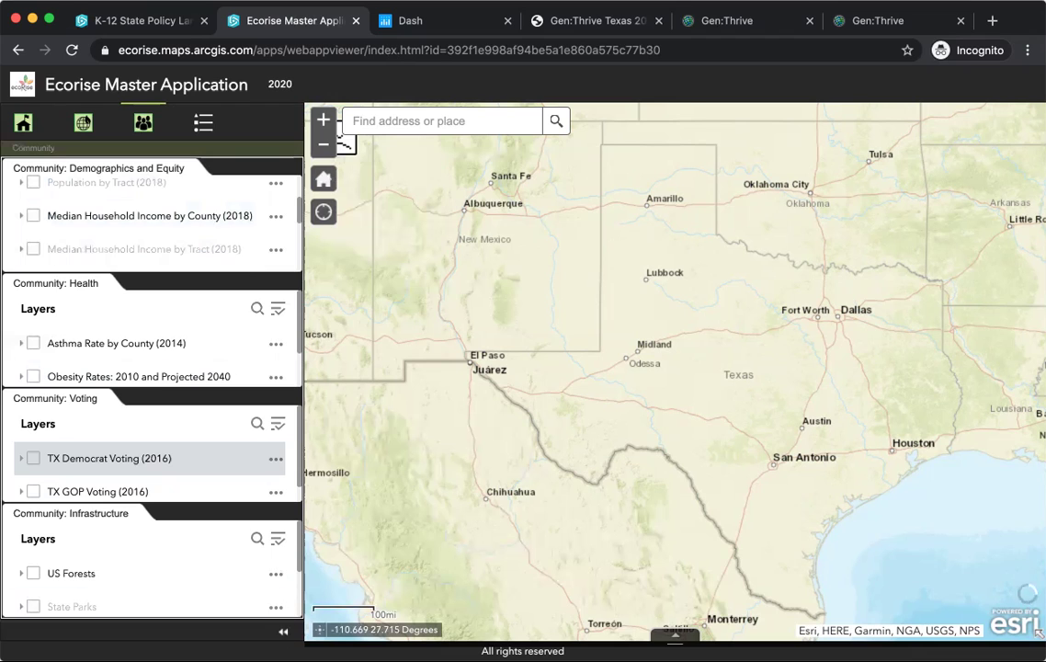
- Collapse the layer panel to widen the map, briefly reopening the Community layers before collapsing it again
{"action": "left_click", "coordinate": [284, 634]}
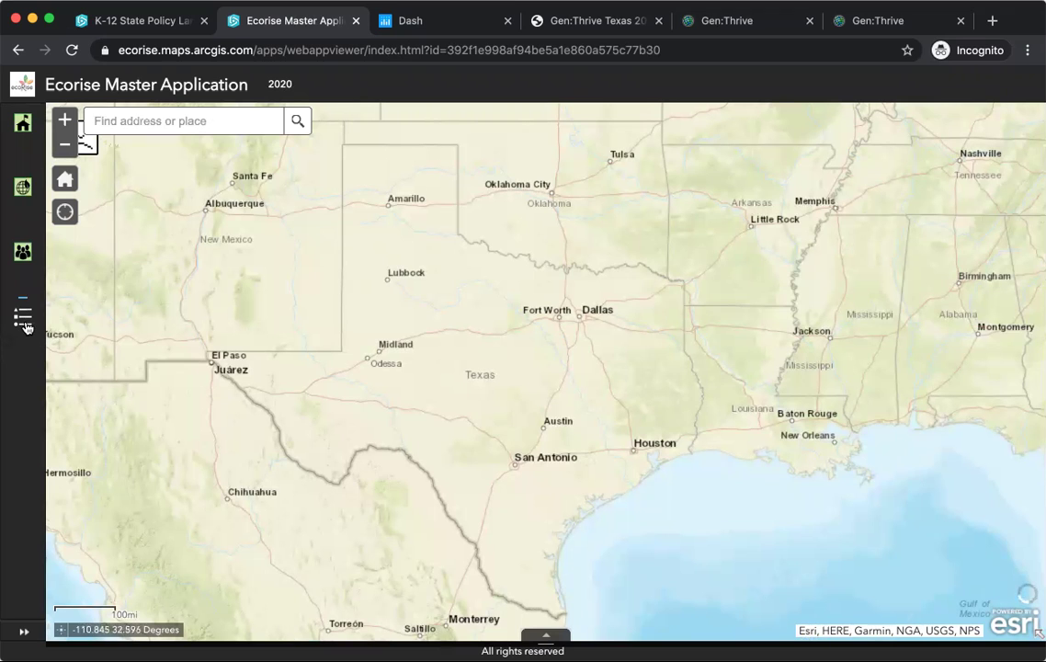
{"action": "left_click", "coordinate": [23, 251]}
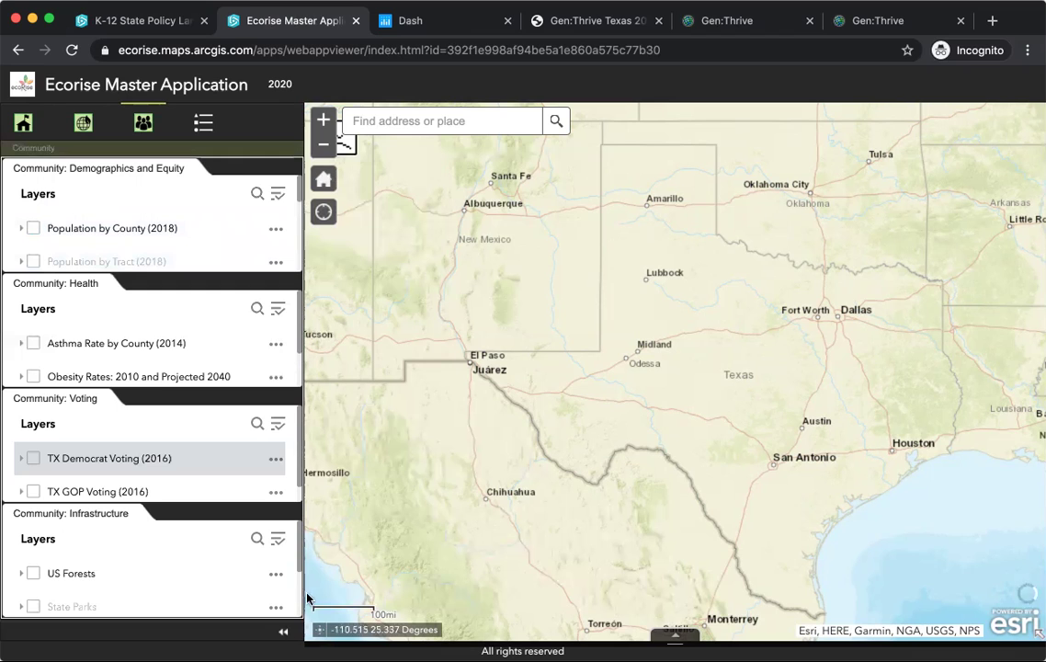
{"action": "left_click", "coordinate": [283, 638]}
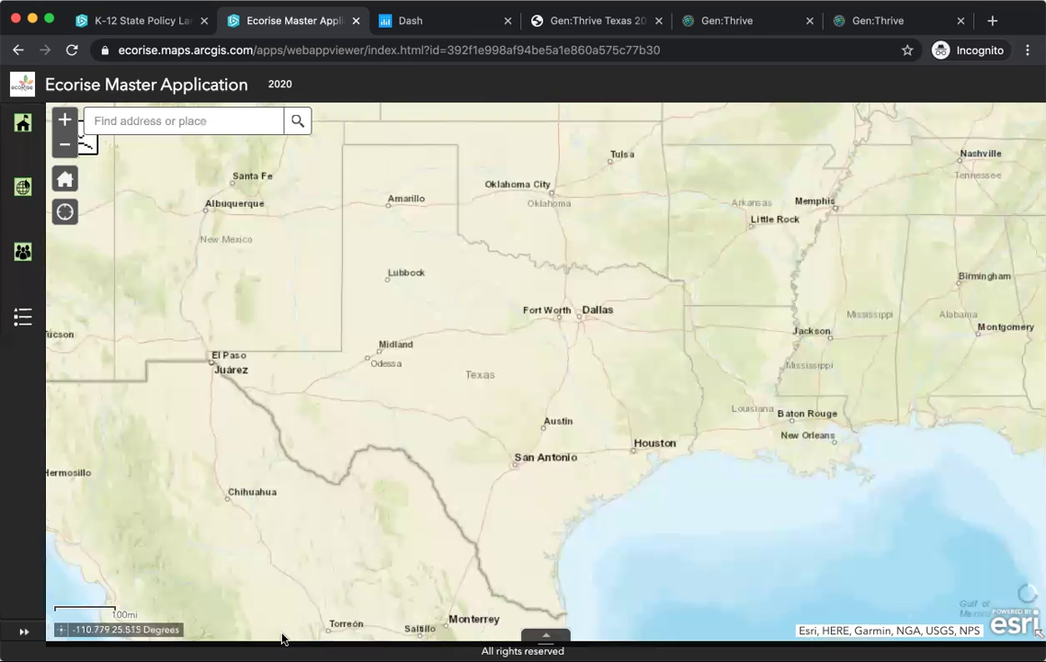